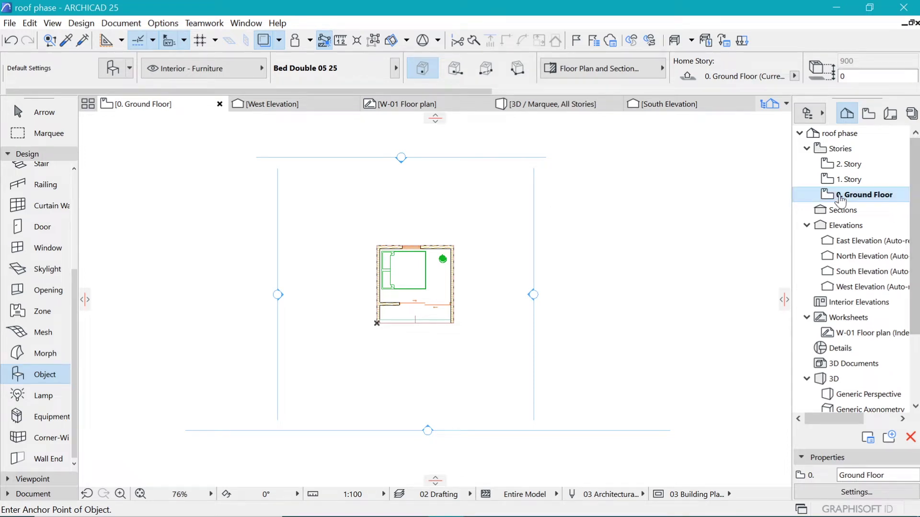
Look through the 1. Story and 2. Story plans, then reopen the 0. Ground Floor plan.
click(863, 195)
scroll(420, 239, up, 1)
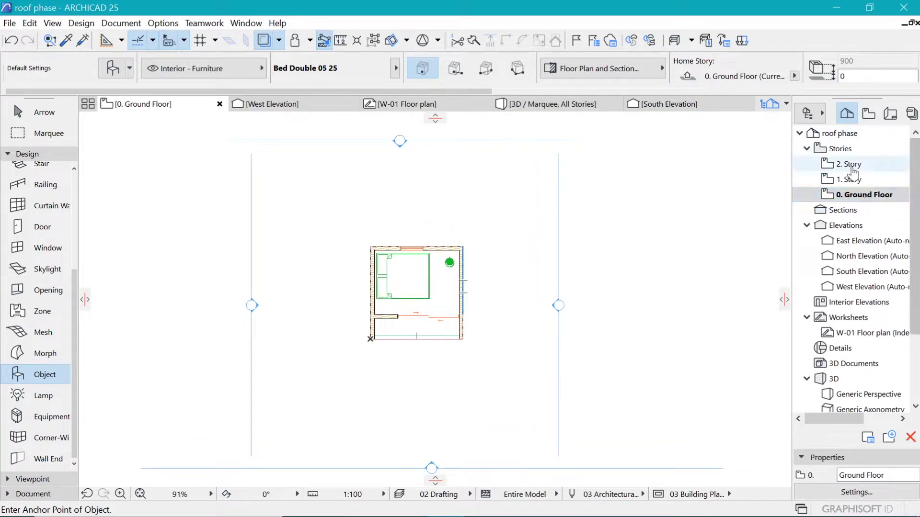
scroll(420, 247, up, 2)
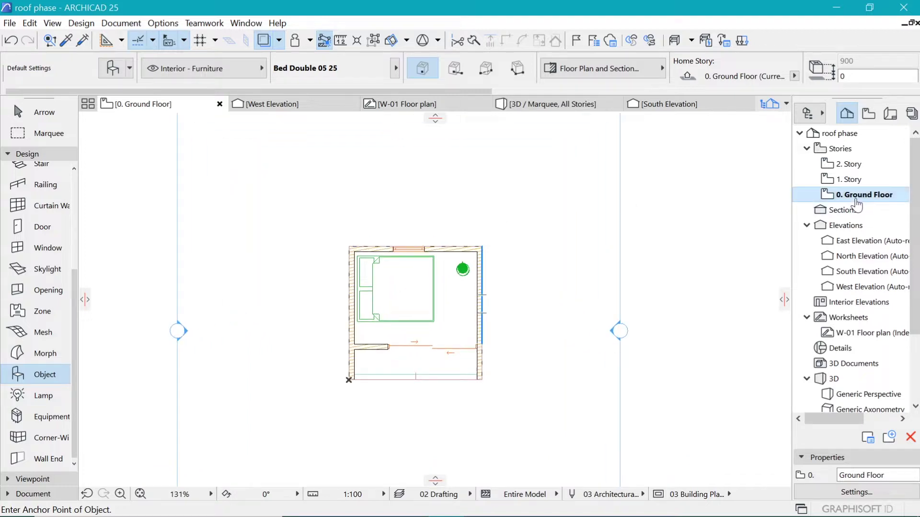
double_click(850, 180)
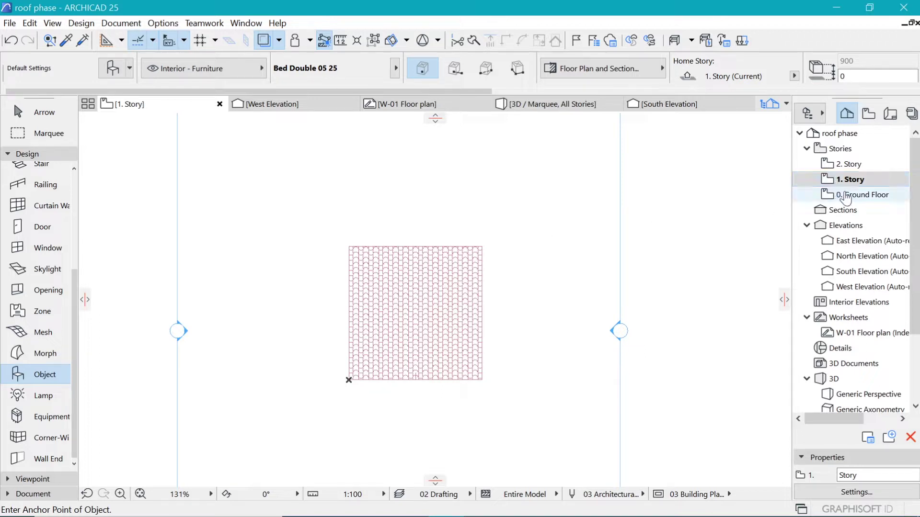
click(854, 165)
double_click(855, 166)
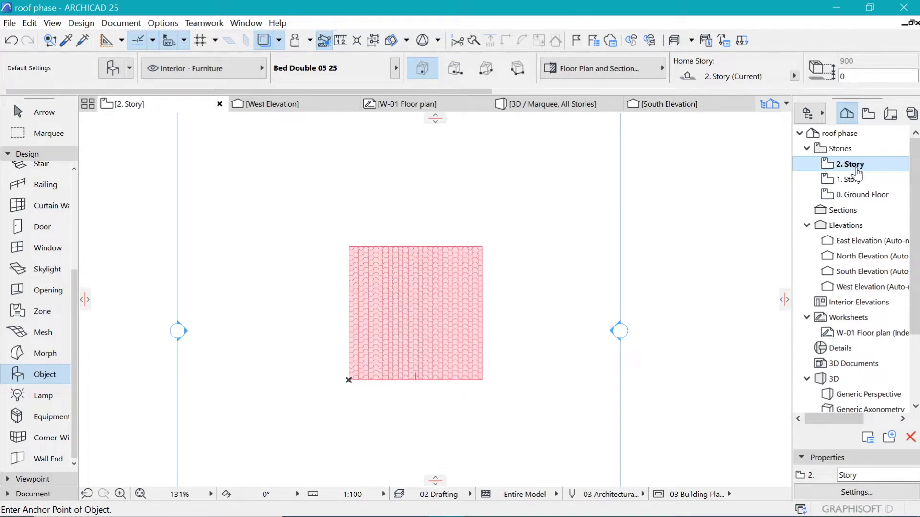
click(851, 195)
double_click(851, 195)
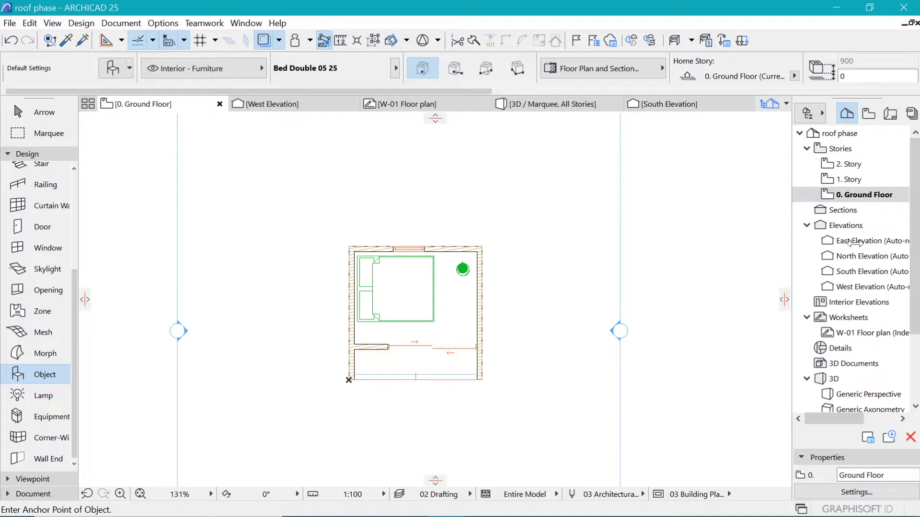
In Story Settings, rename story 1 to 'First floor' and delete story 2.
right_click(856, 201)
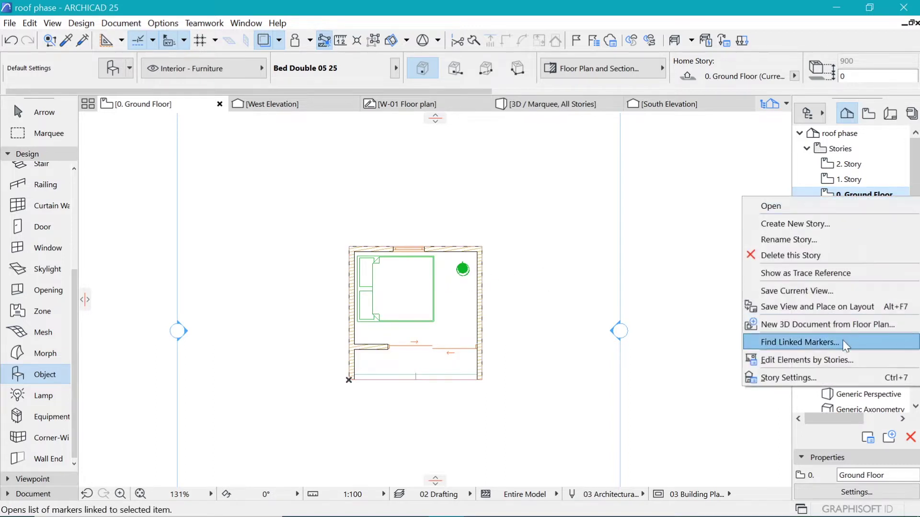
click(781, 378)
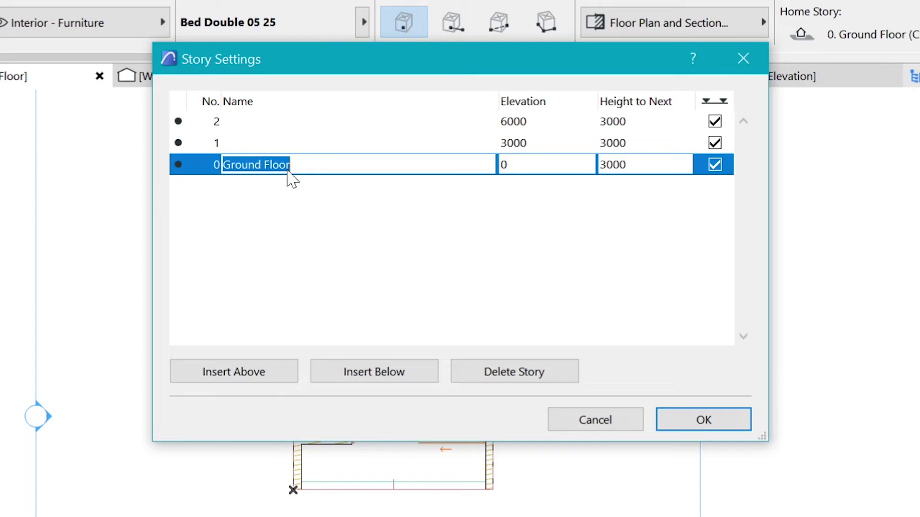
click(326, 149)
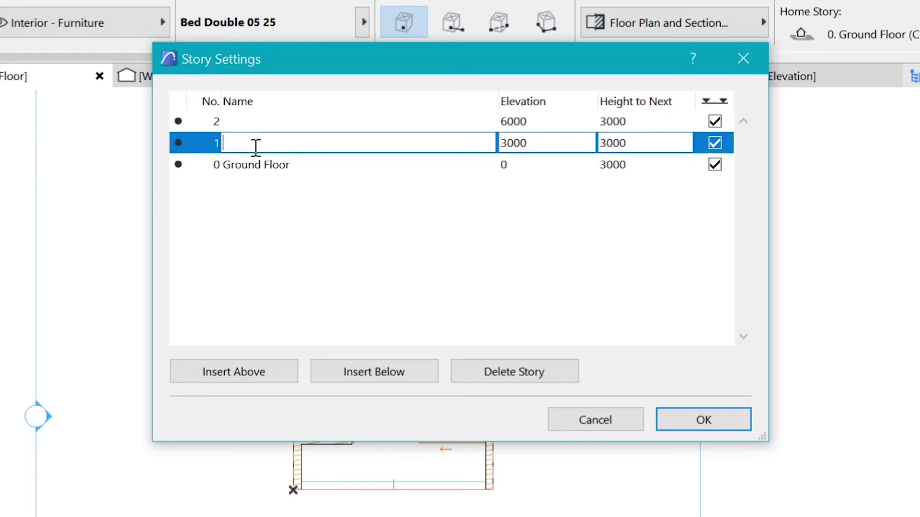
text(First floor)
click(229, 123)
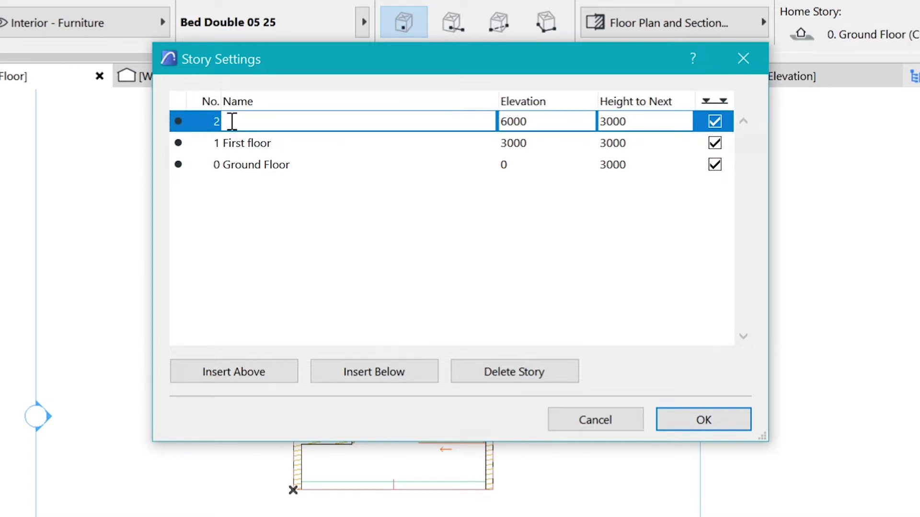
click(523, 378)
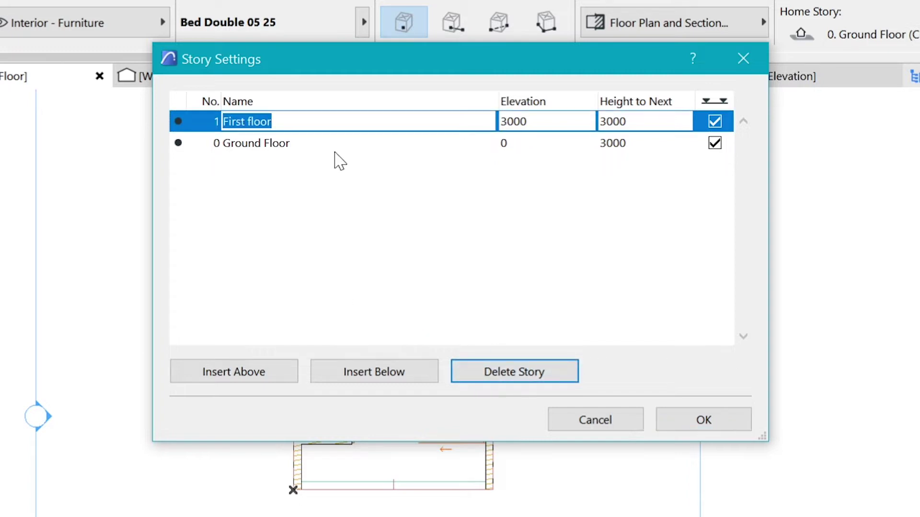
click(264, 149)
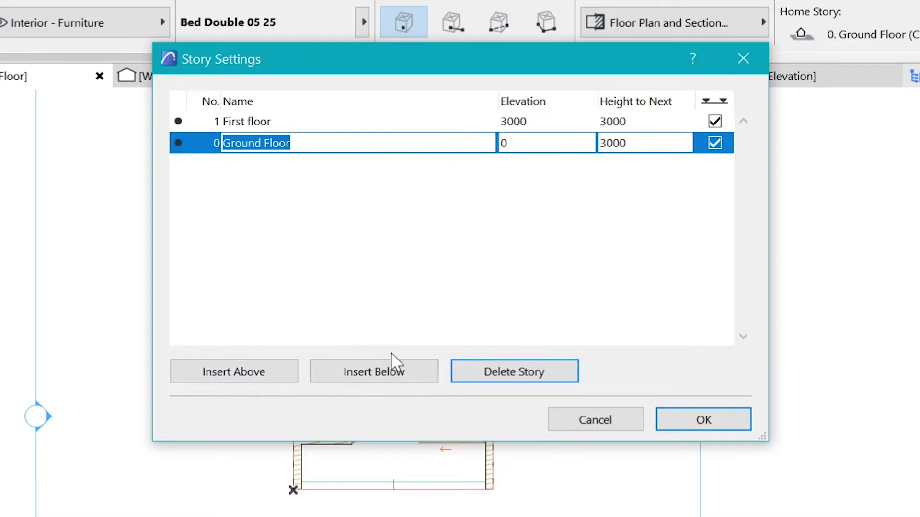
Insert a story named 'Terrain' below Ground Floor with 500 height to next, at elevation -500.
click(386, 380)
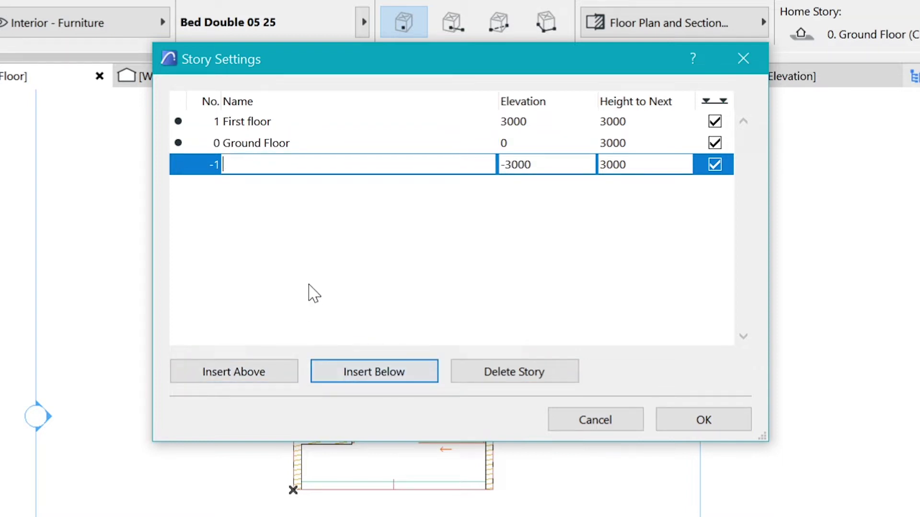
text(L)
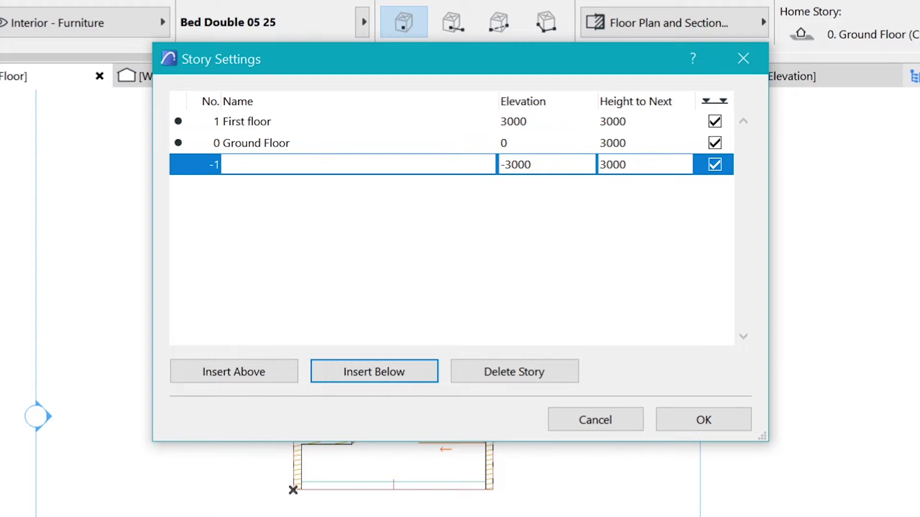
text(errain)
key(Return)
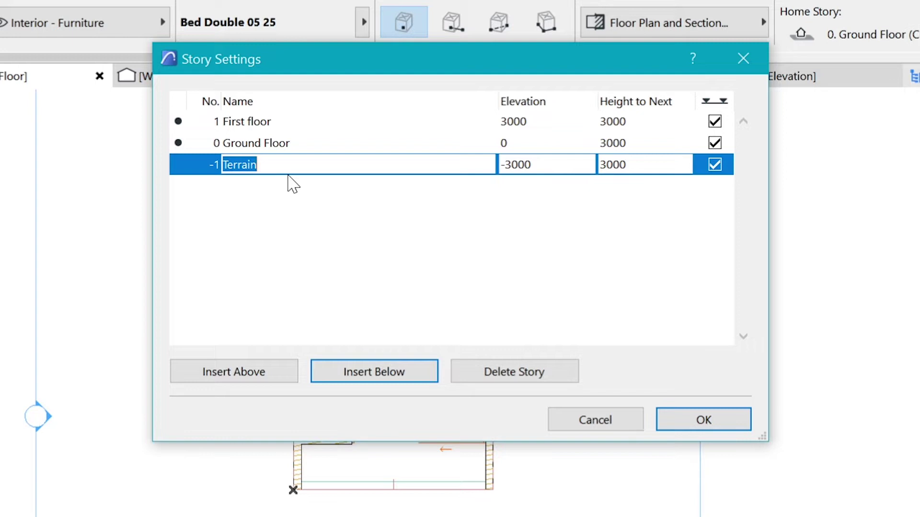
click(631, 165)
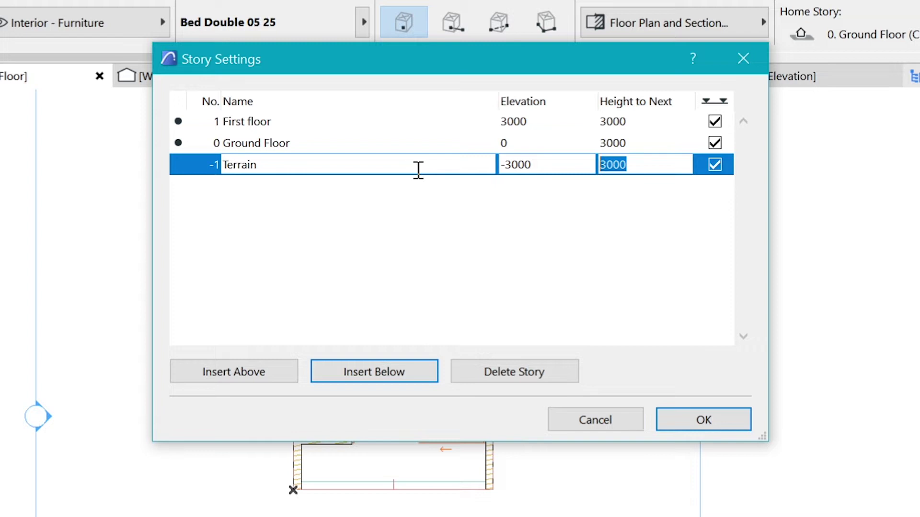
text(500)
key(Return)
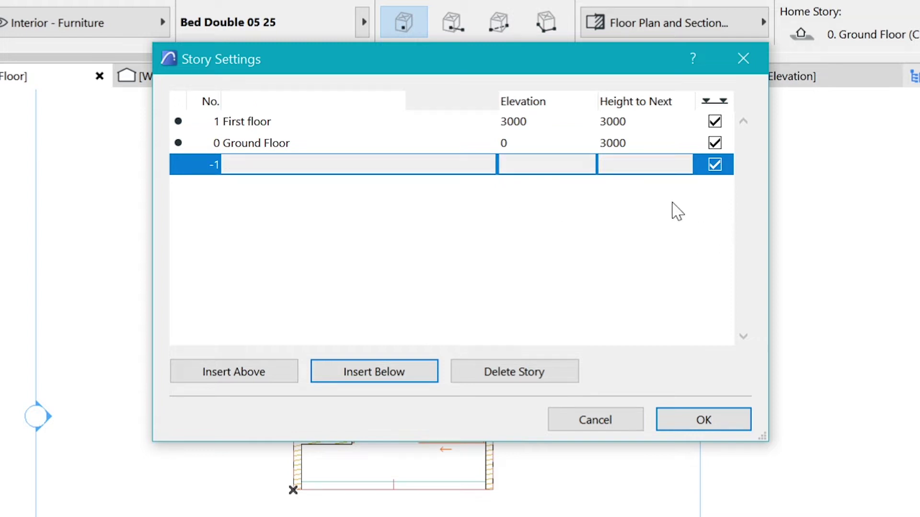
click(617, 143)
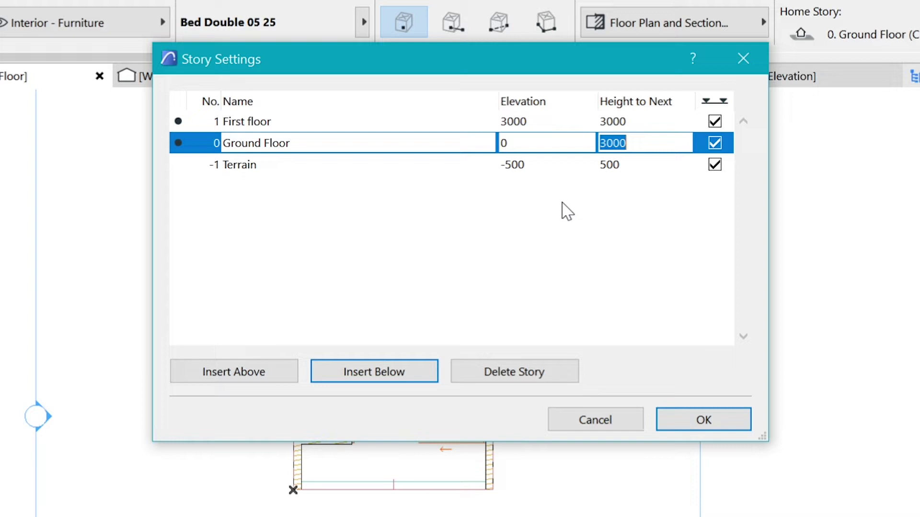
Apply the story changes, accepting the warning about deleting story 2.
click(711, 425)
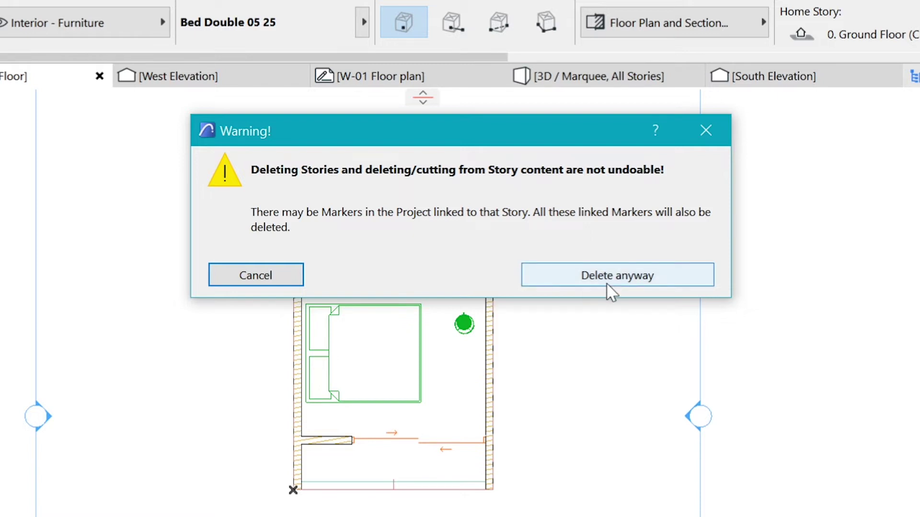
click(585, 276)
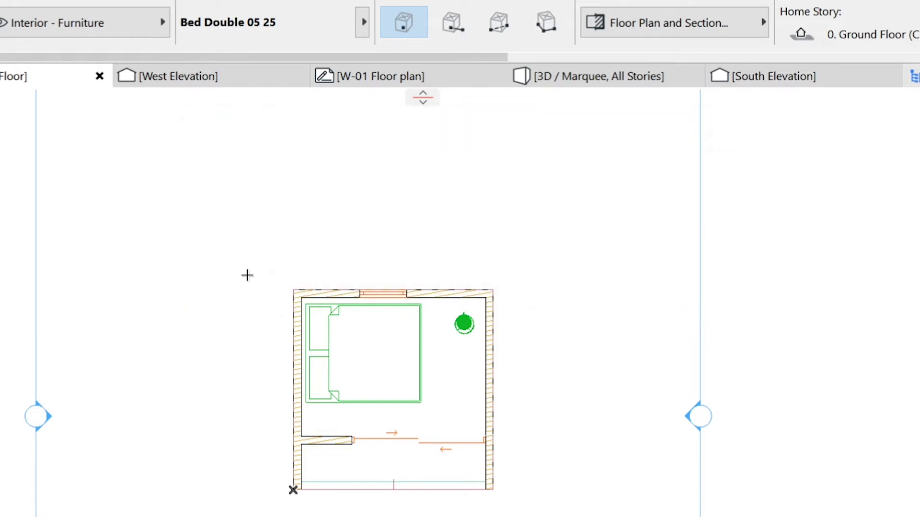
scroll(462, 266, down, 3)
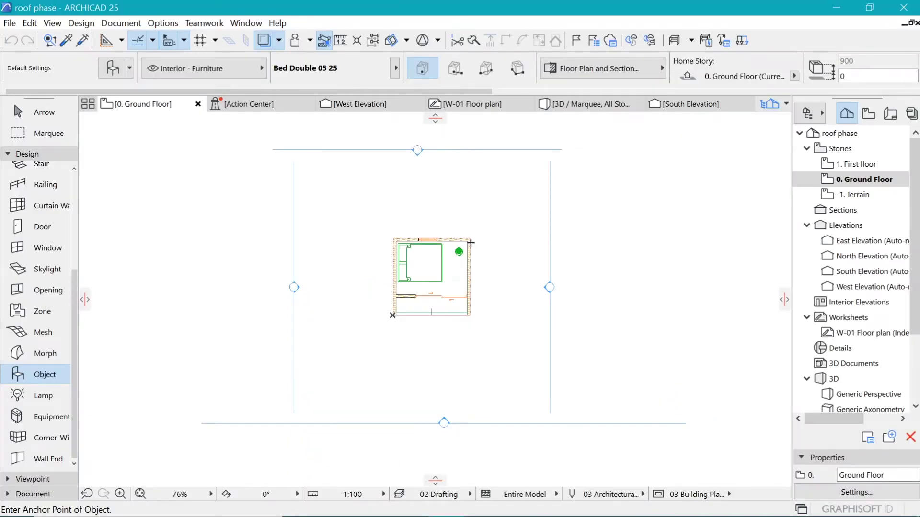
Open the -1. Terrain story plan and pick the Mesh tool from the Design toolbox.
double_click(854, 195)
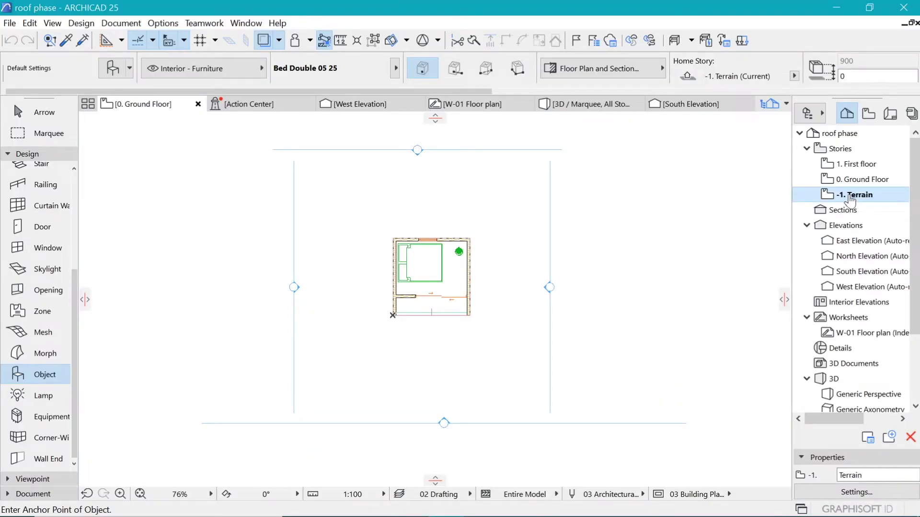
scroll(427, 279, down, 2)
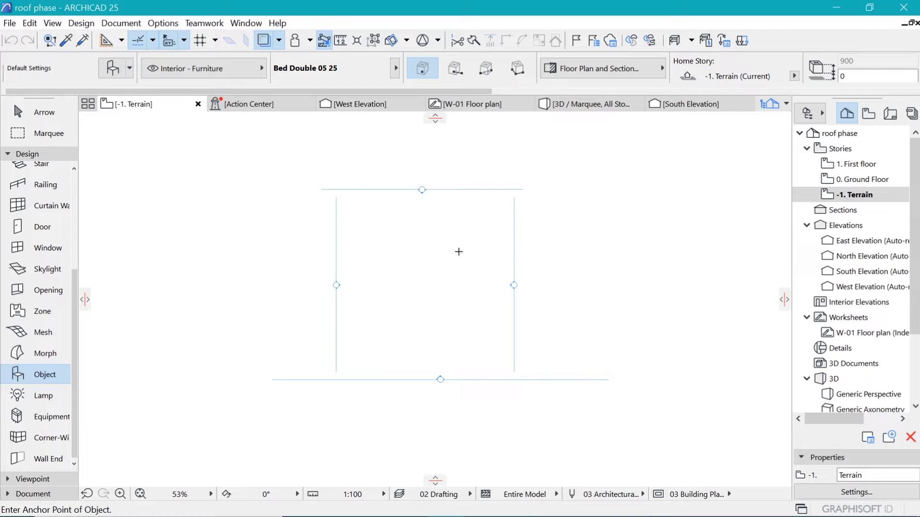
key(ctrl+Up)
key(ctrl+Down)
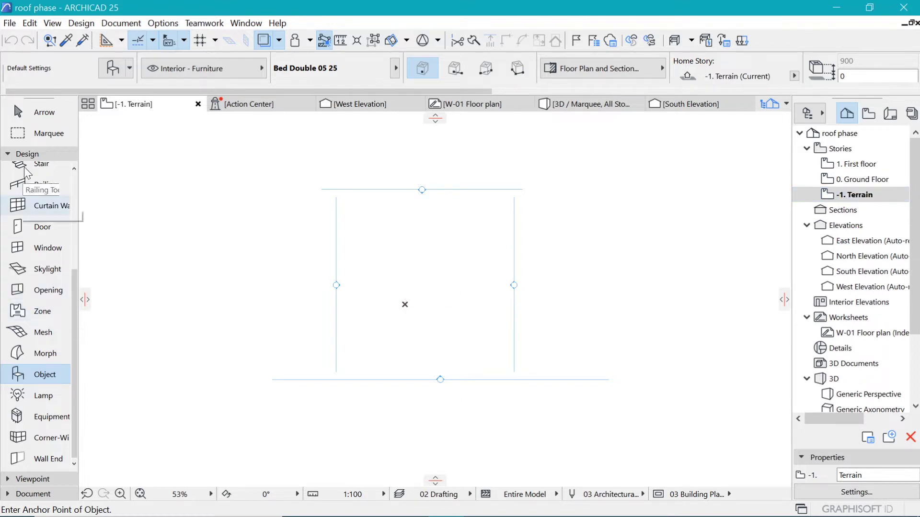
click(55, 154)
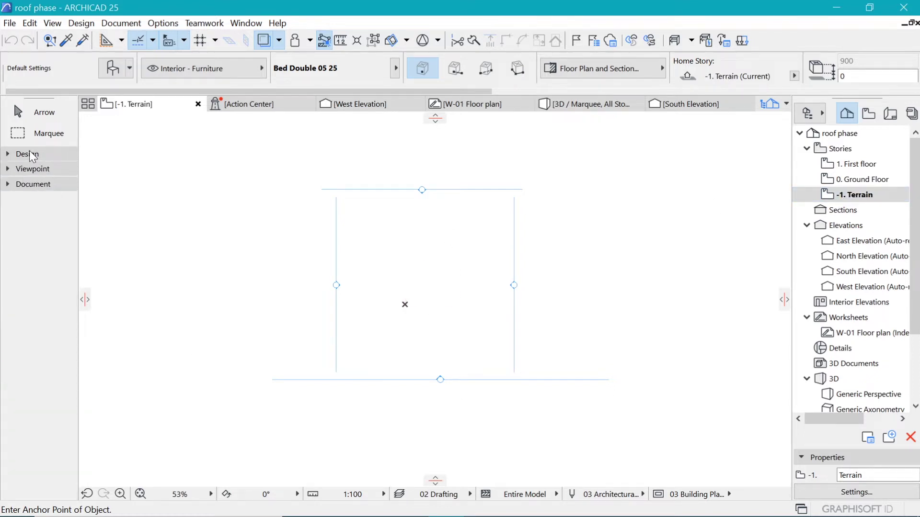
click(27, 154)
click(27, 153)
click(28, 154)
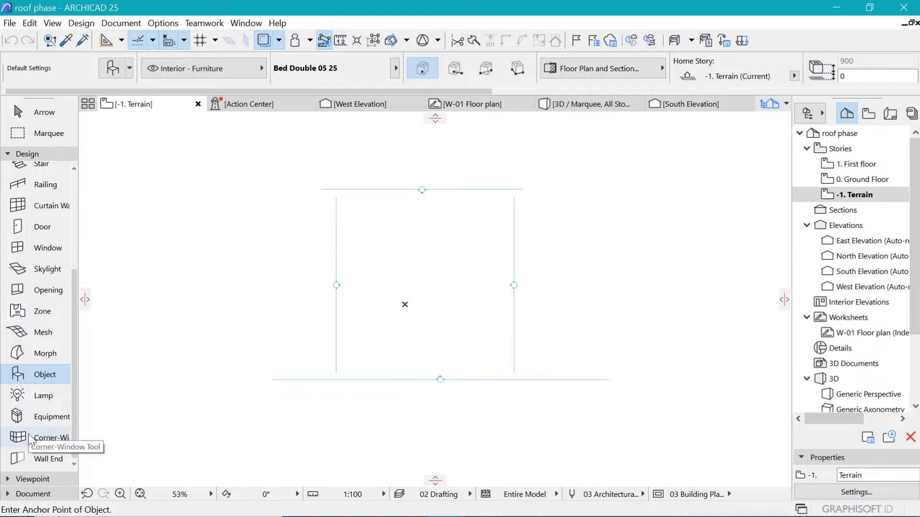
scroll(48, 422, up, 3)
scroll(48, 417, down, 1)
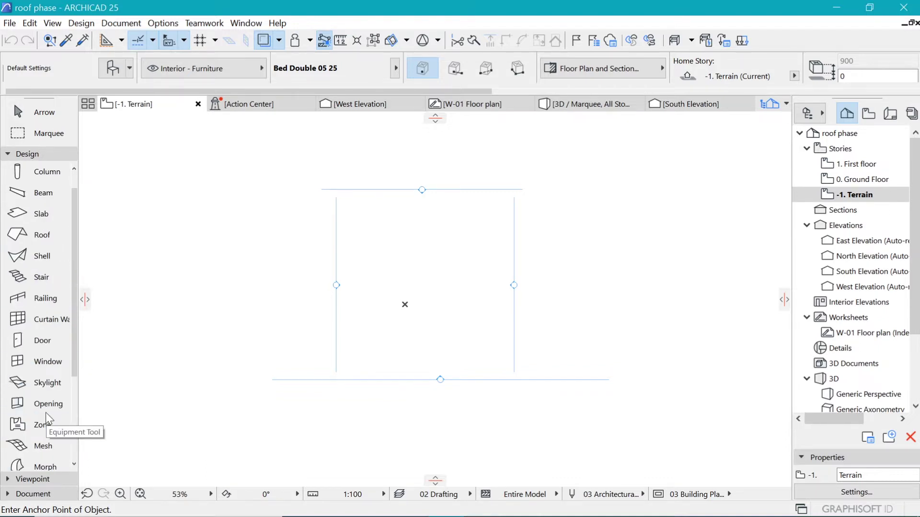
scroll(45, 407, down, 2)
click(25, 333)
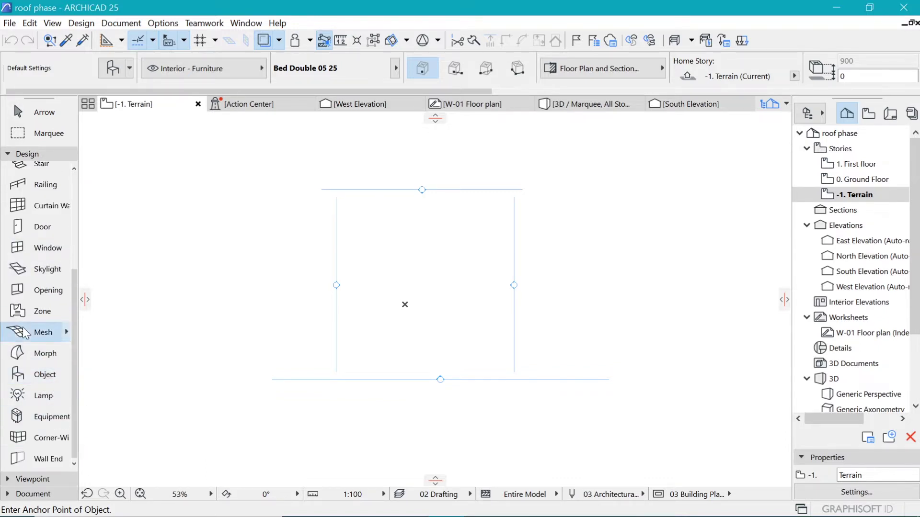
scroll(207, 335, down, 2)
scroll(229, 347, up, 2)
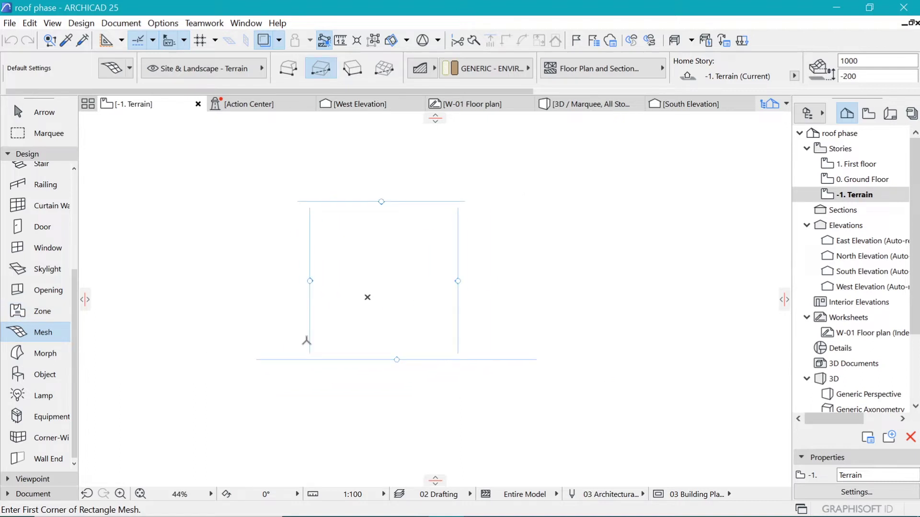
scroll(306, 341, down, 2)
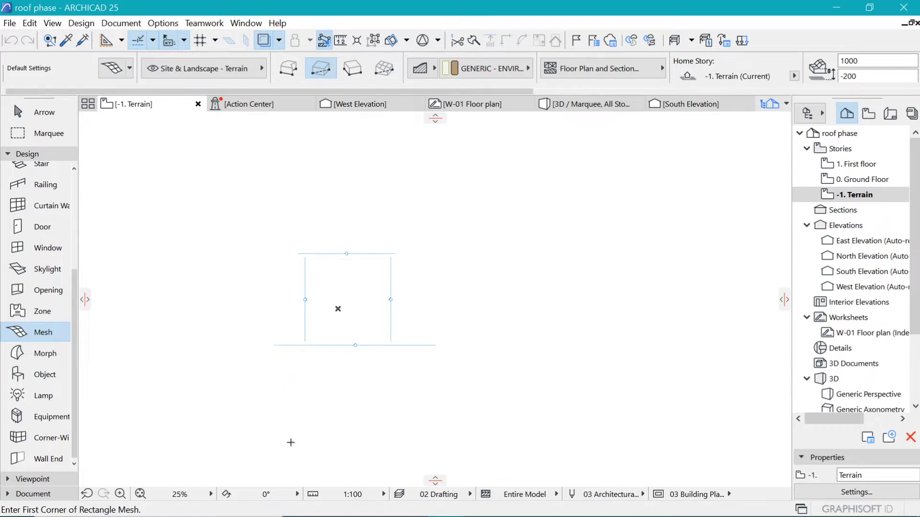
Draw a 15000 by 30000 rectangular terrain mesh on the Terrain plan.
click(291, 415)
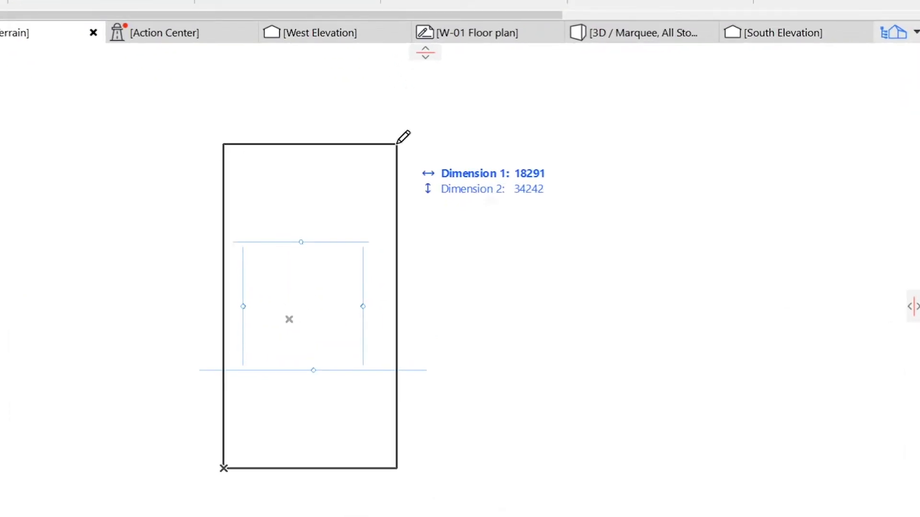
text(15)
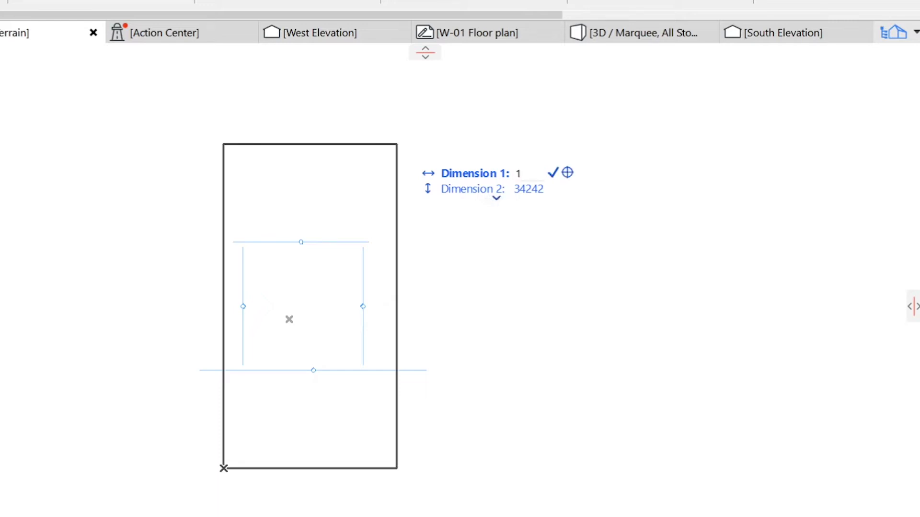
text(000)
key(Tab)
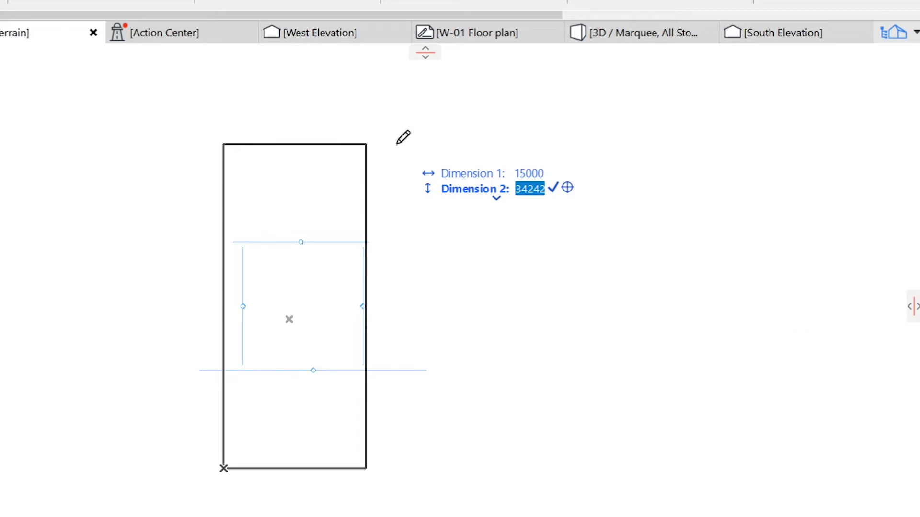
text(3)
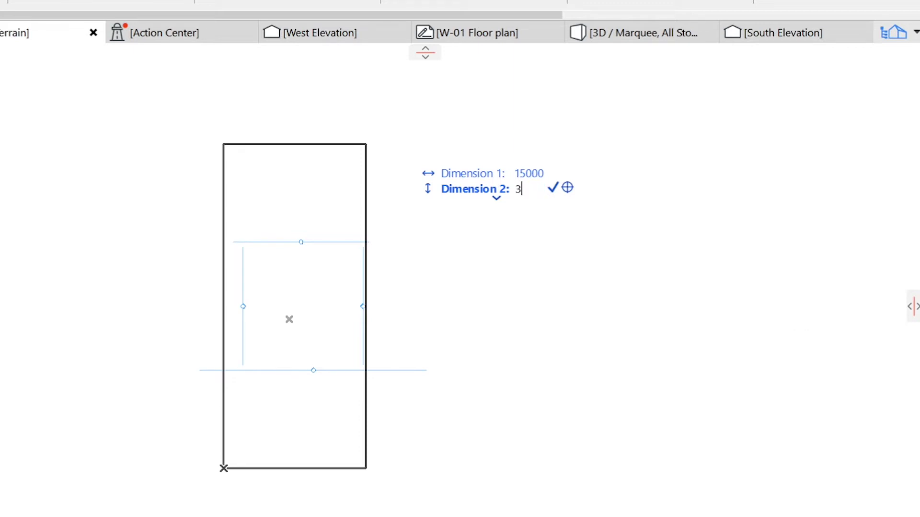
text(0000)
key(Return)
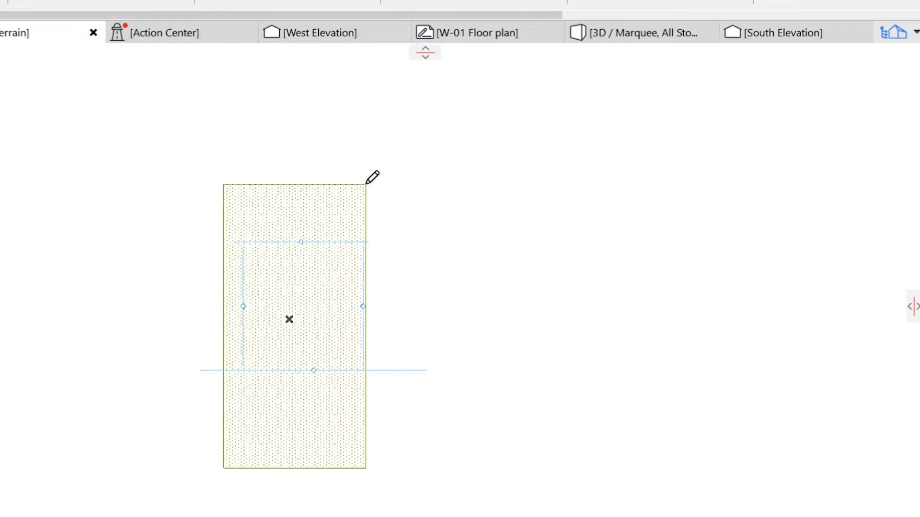
Move the terrain mesh into position by its bottom-left corner.
click(335, 185)
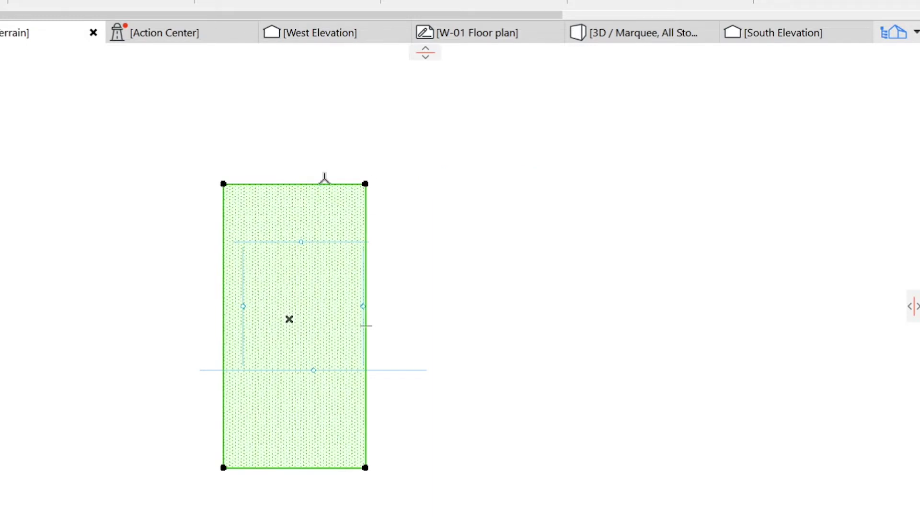
scroll(263, 333, up, 3)
scroll(297, 363, down, 2)
scroll(297, 363, up, 2)
scroll(264, 484, down, 2)
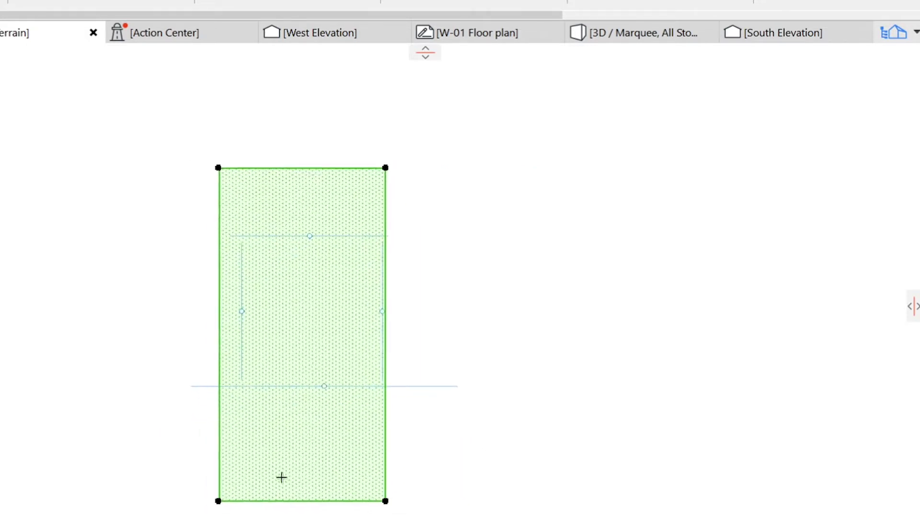
click(217, 500)
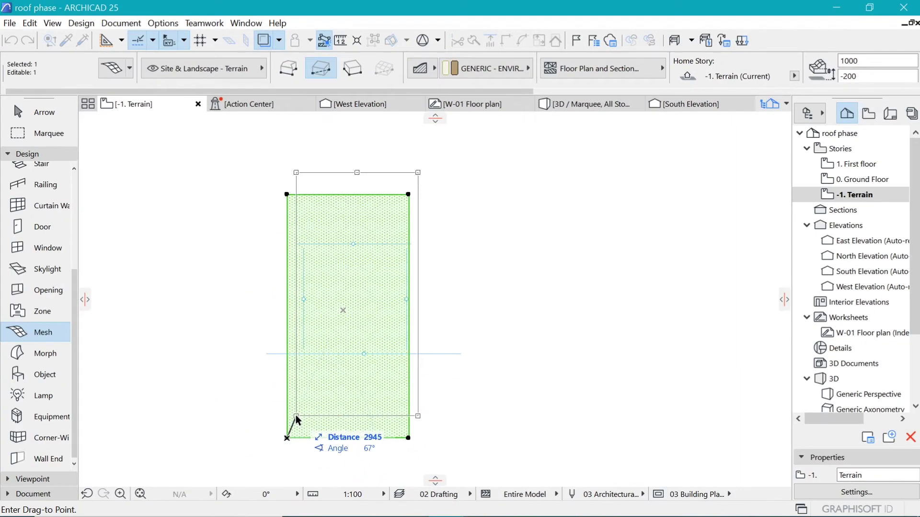
click(295, 415)
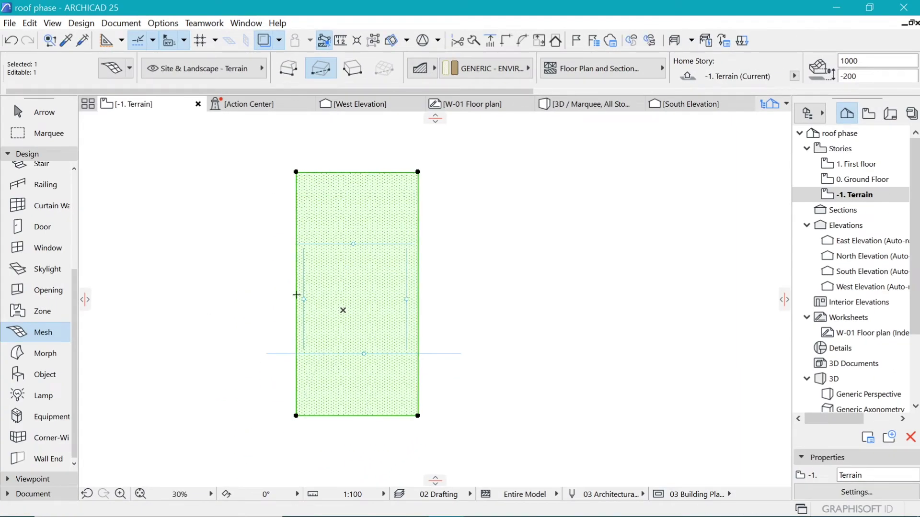
In the West Elevation, move the terrain mesh up to the Ground Floor line.
scroll(309, 266, up, 2)
key(Escape)
scroll(349, 275, down, 2)
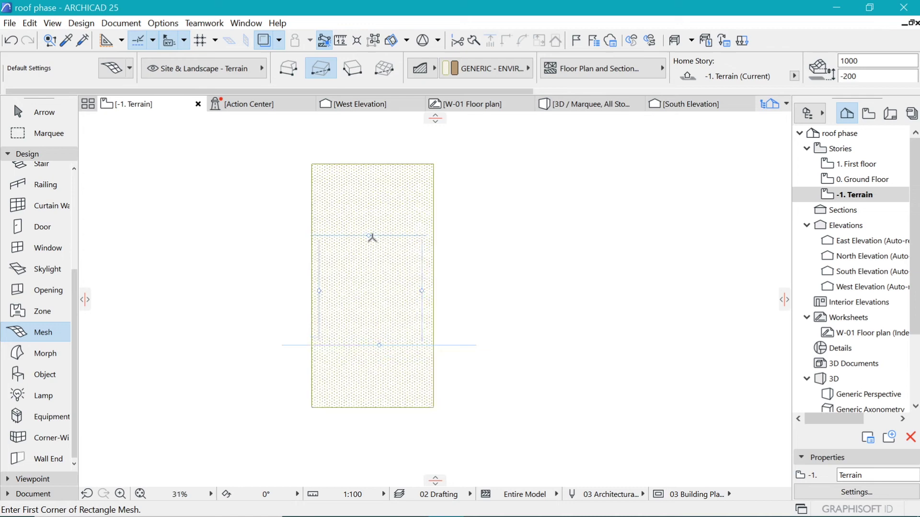
click(359, 104)
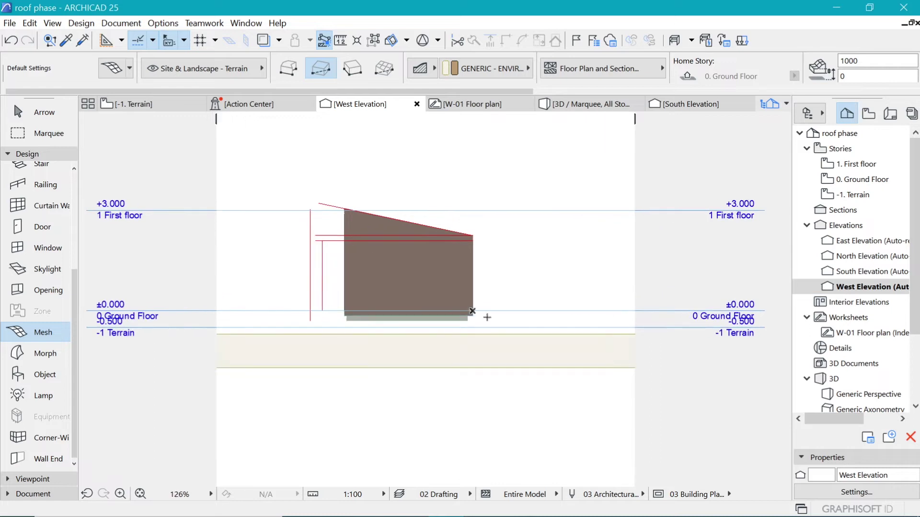
click(497, 338)
click(634, 334)
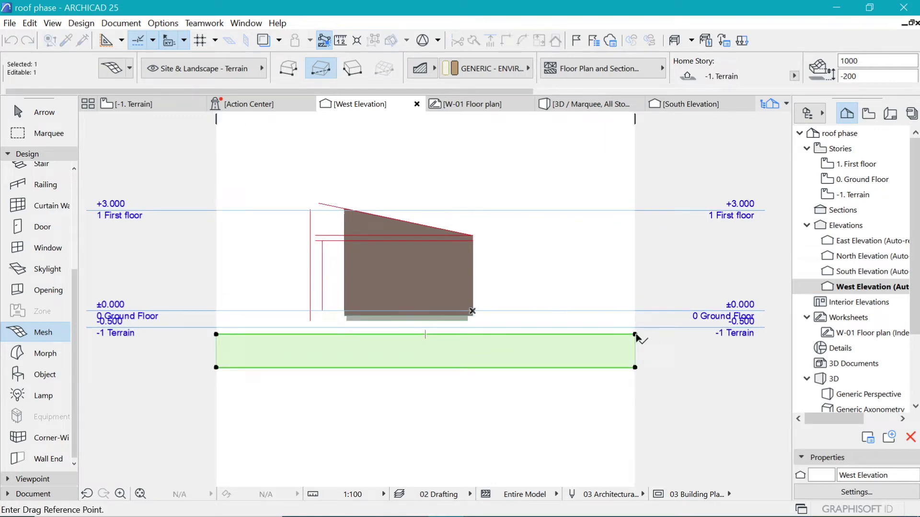
click(628, 278)
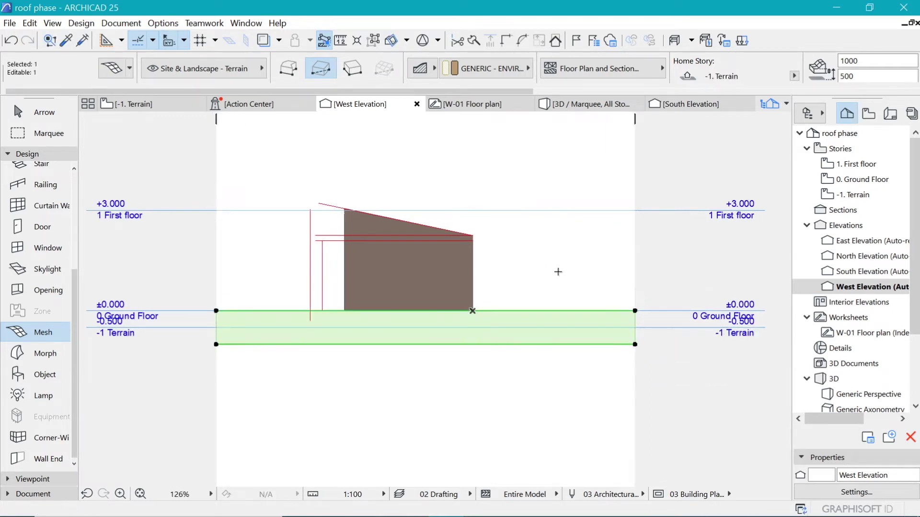
Lower the terrain mesh by 300 so it sits just below the cabin.
scroll(422, 339, up, 4)
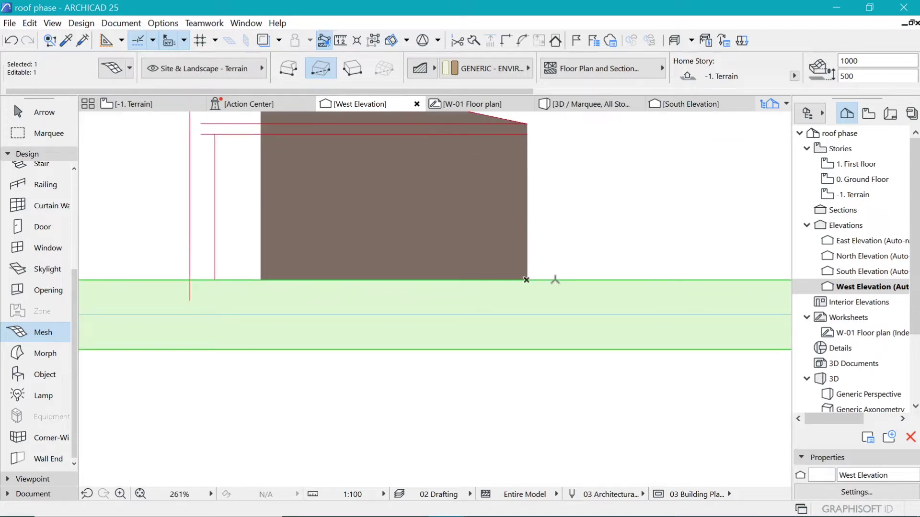
key(ctrl+d)
click(553, 282)
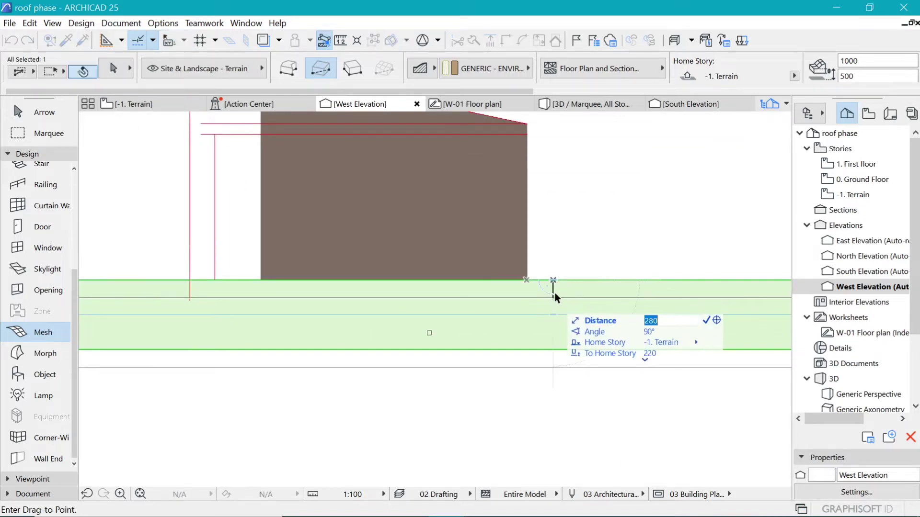
text(300)
key(Return)
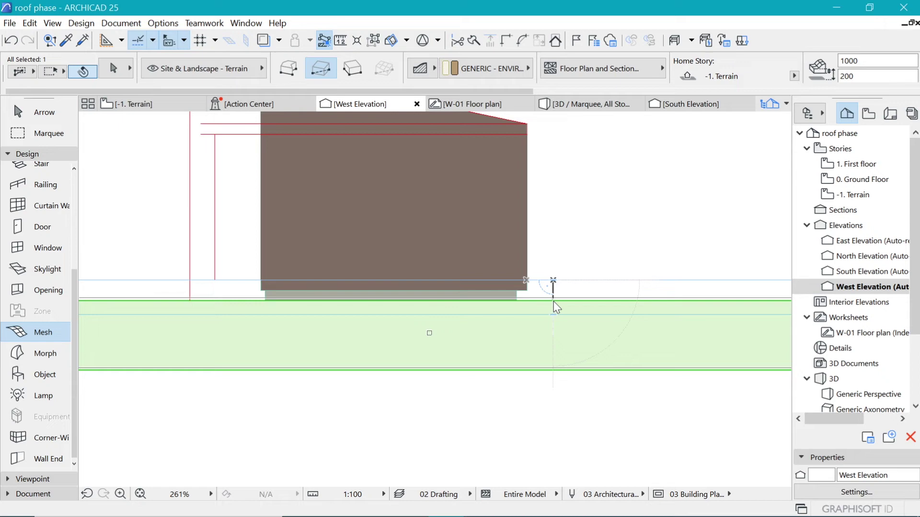
key(Escape)
scroll(416, 318, down, 4)
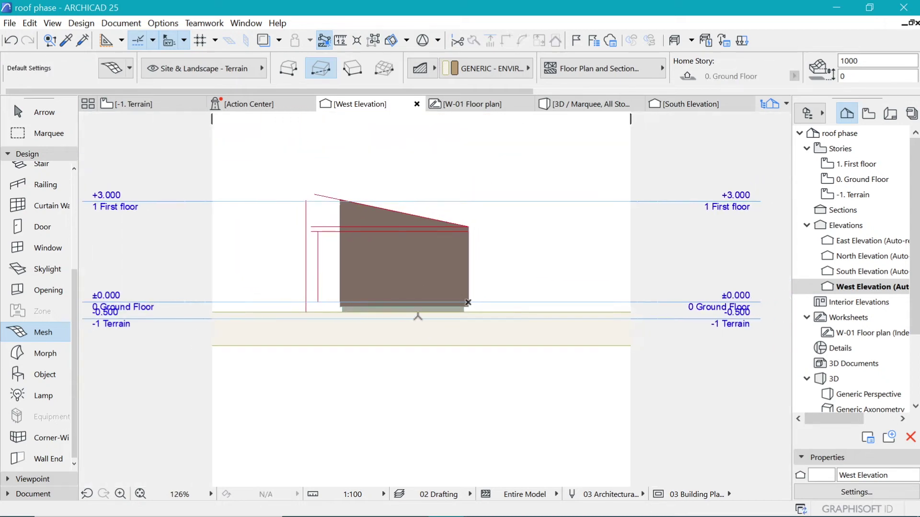
Change the terrain mesh's 1000 height value to 200 in the Info Box.
click(503, 343)
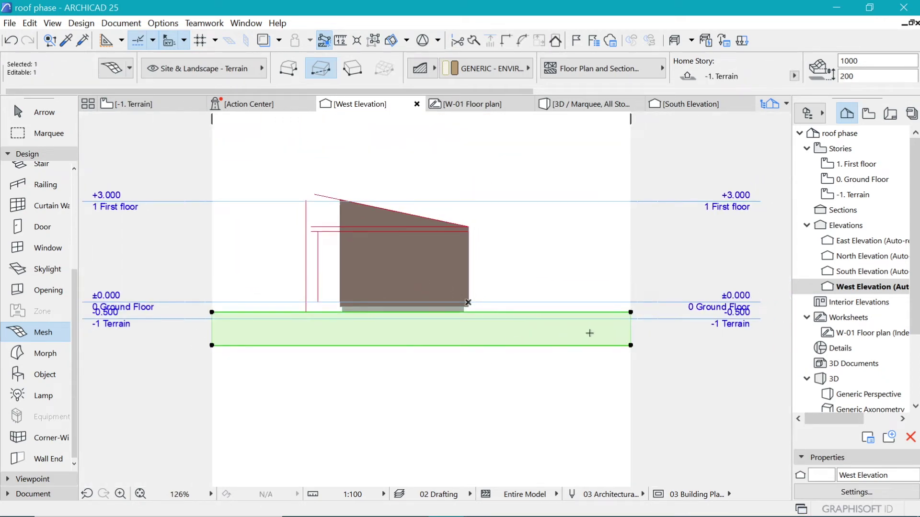
click(630, 344)
key(Escape)
click(860, 76)
key(shift+Tab)
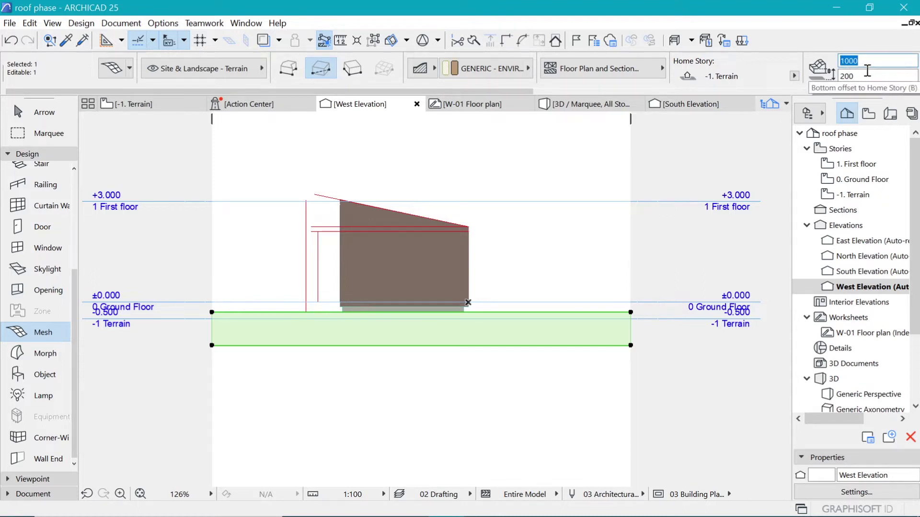
key(m)
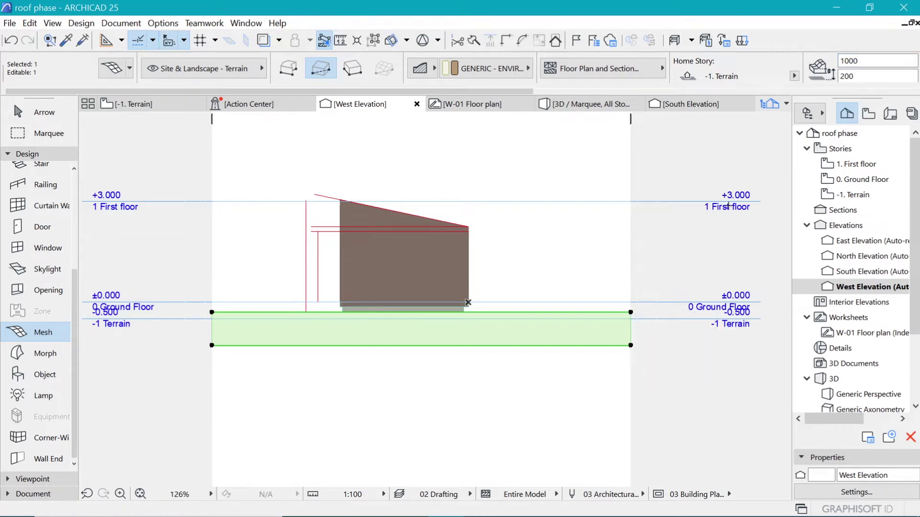
click(863, 61)
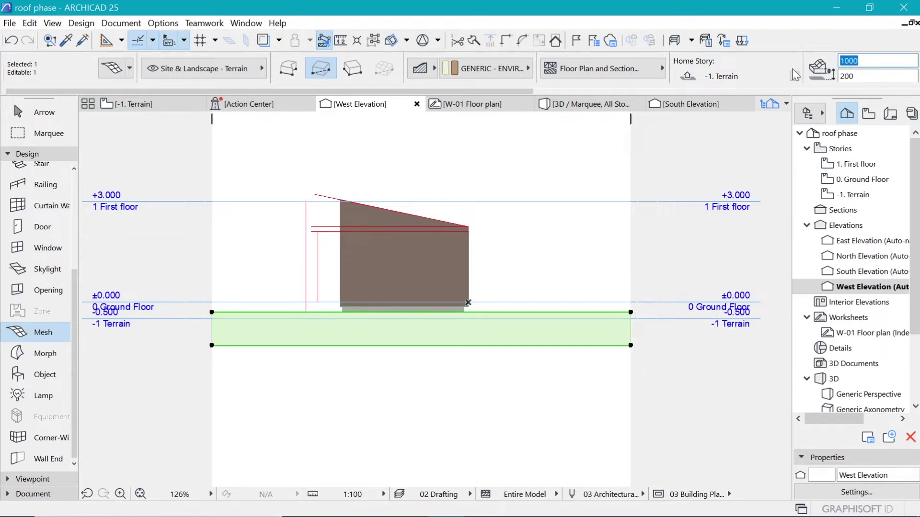
text(2)
key(Return)
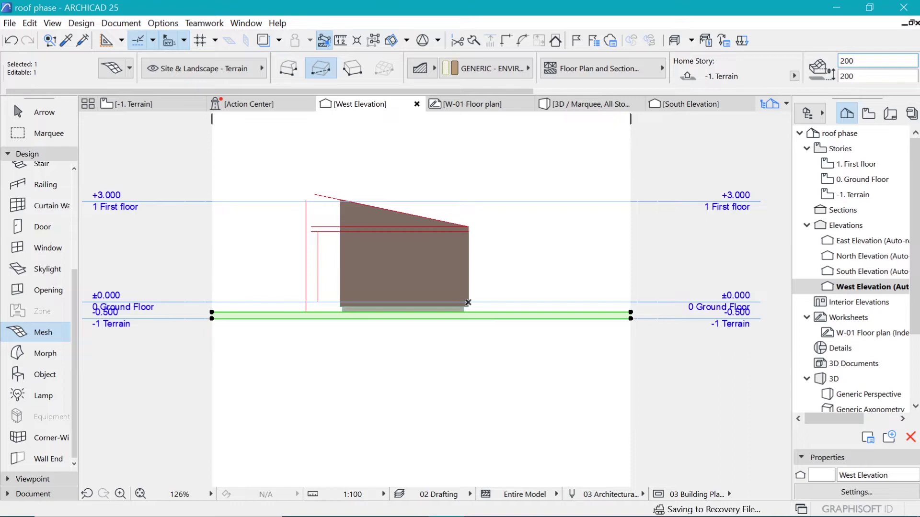
key(Escape)
scroll(576, 319, down, 2)
scroll(463, 283, up, 2)
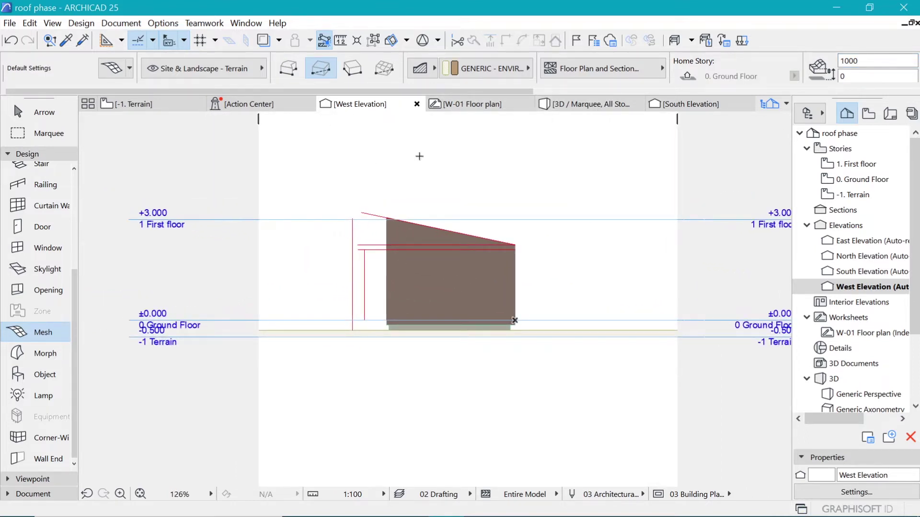
Orbit the 3D view to inspect the cabin on the green grass terrain.
click(585, 104)
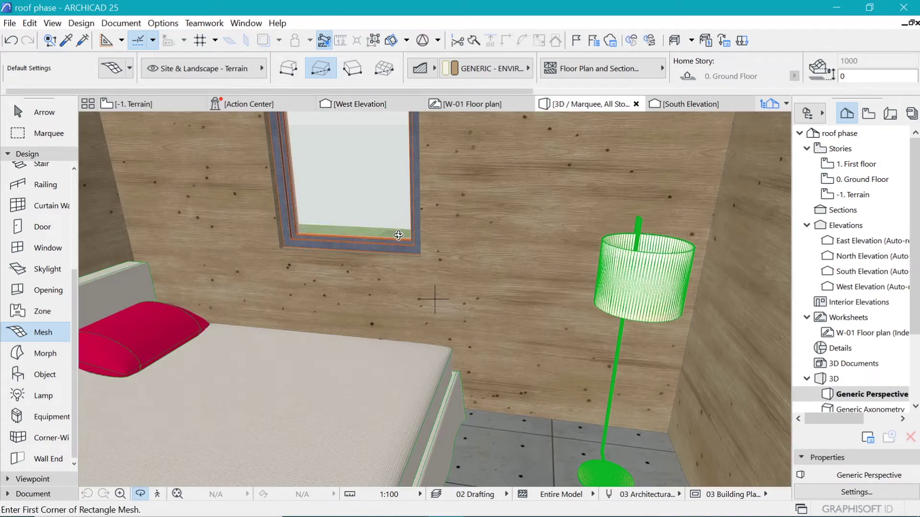
scroll(389, 239, down, 10)
drag(387, 244, 425, 261)
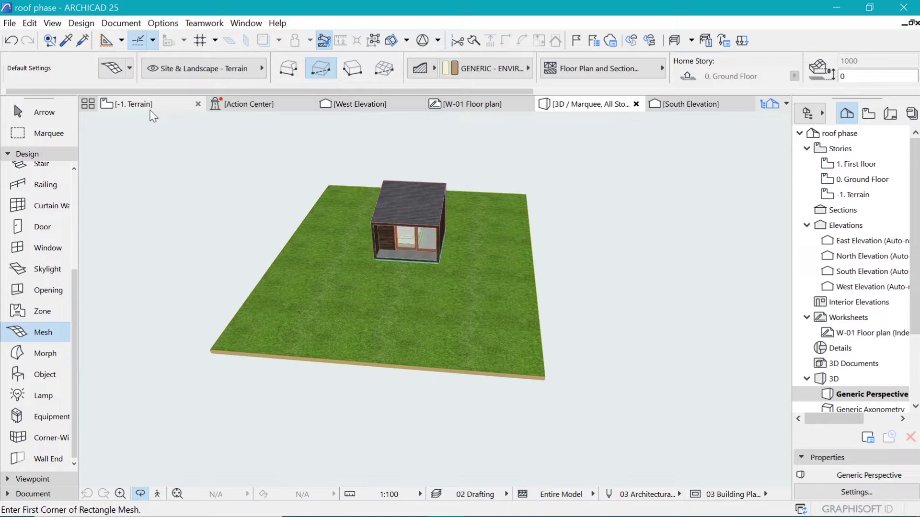
On the -1. Terrain plan, select the mesh to check its 200 heights, then deselect it.
click(133, 104)
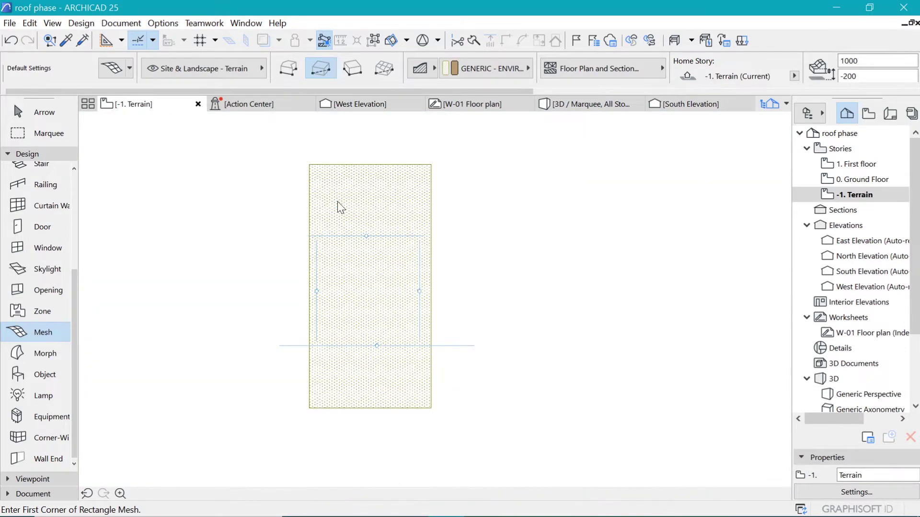
scroll(328, 249, up, 2)
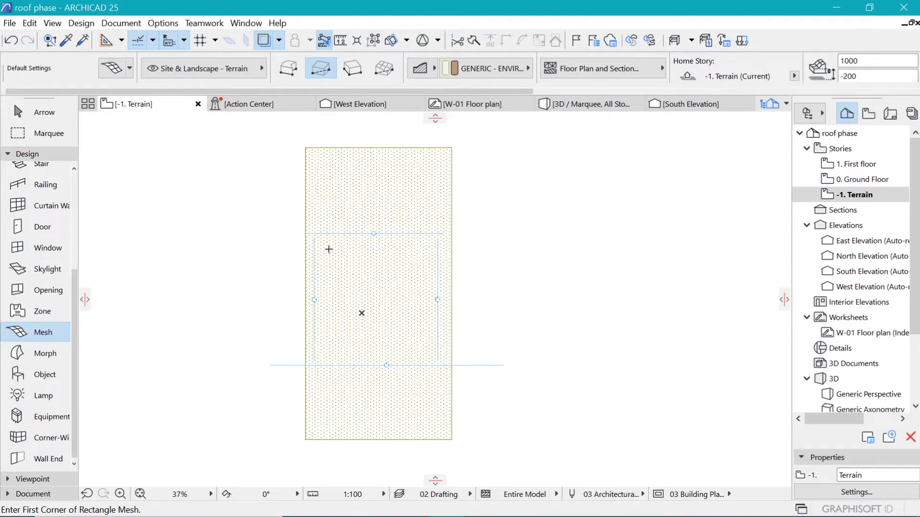
shift+click(390, 200)
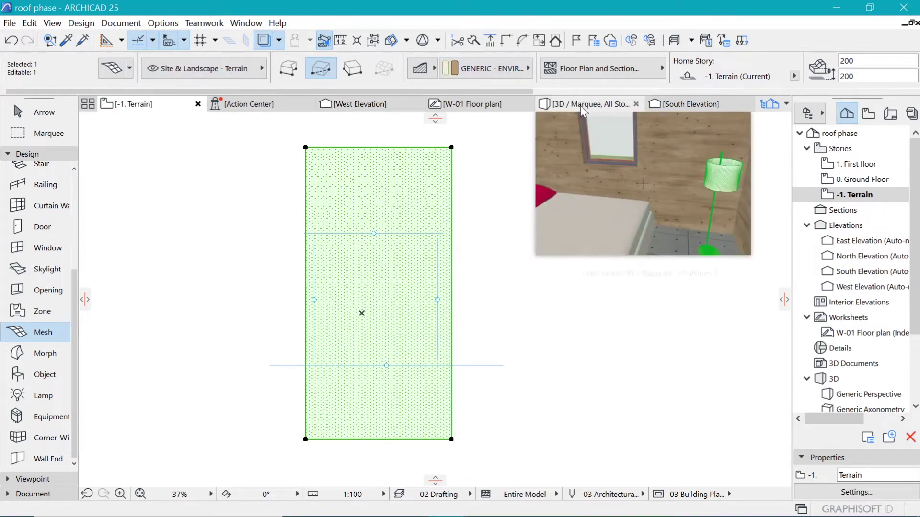
mouse_move(527, 105)
key(Escape)
key(Escape)
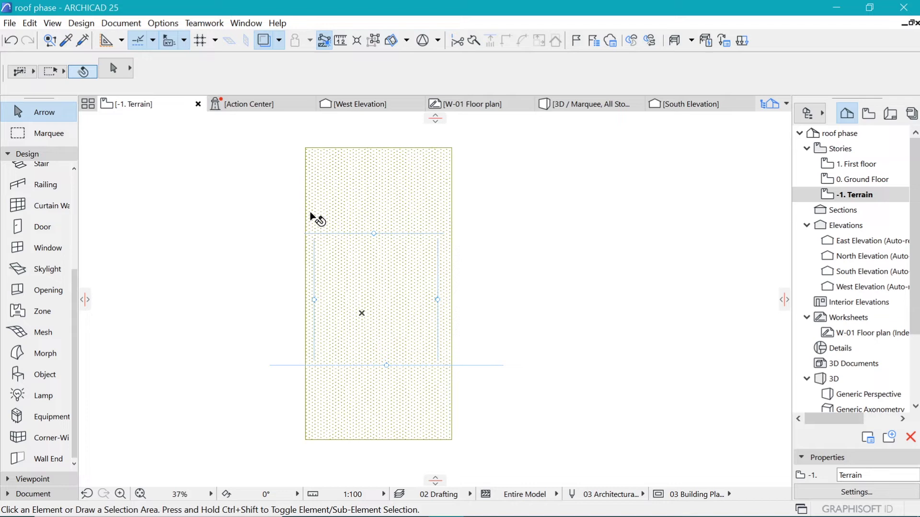
scroll(312, 216, up, 1)
Select the Spline tool from the drafting and annotation tools.
scroll(19, 163, up, 3)
click(19, 157)
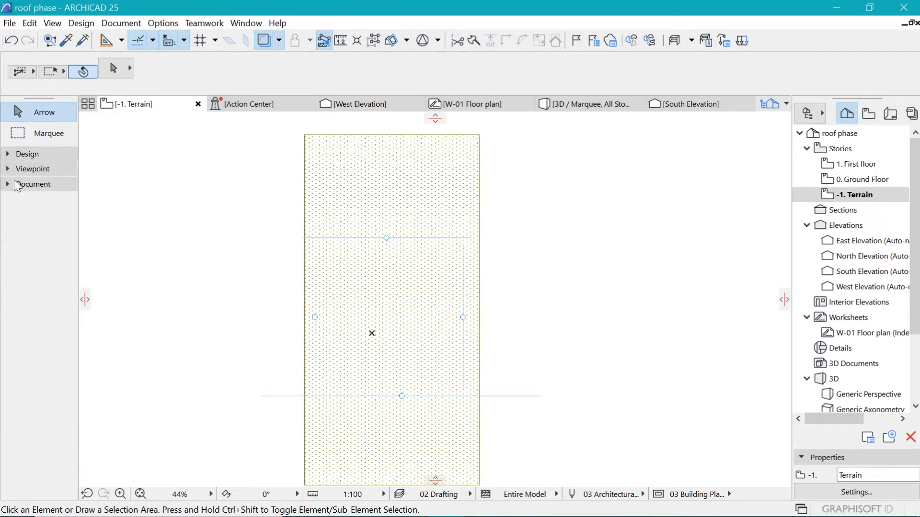
click(16, 172)
click(16, 172)
click(10, 185)
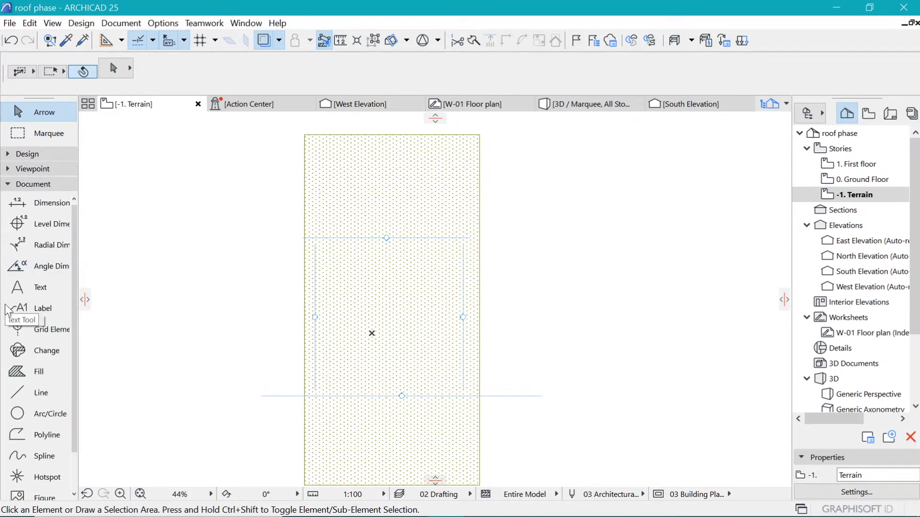
click(27, 452)
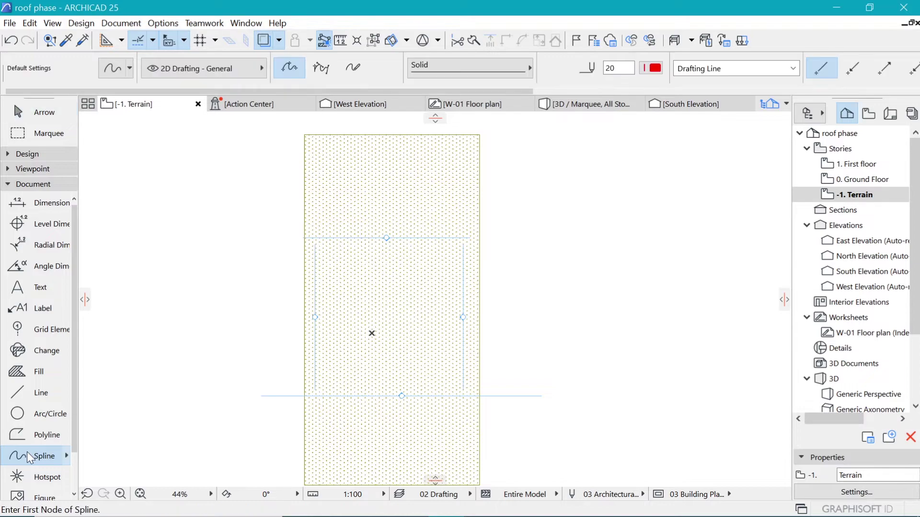
scroll(192, 311, down, 2)
scroll(235, 342, up, 1)
scroll(314, 255, up, 2)
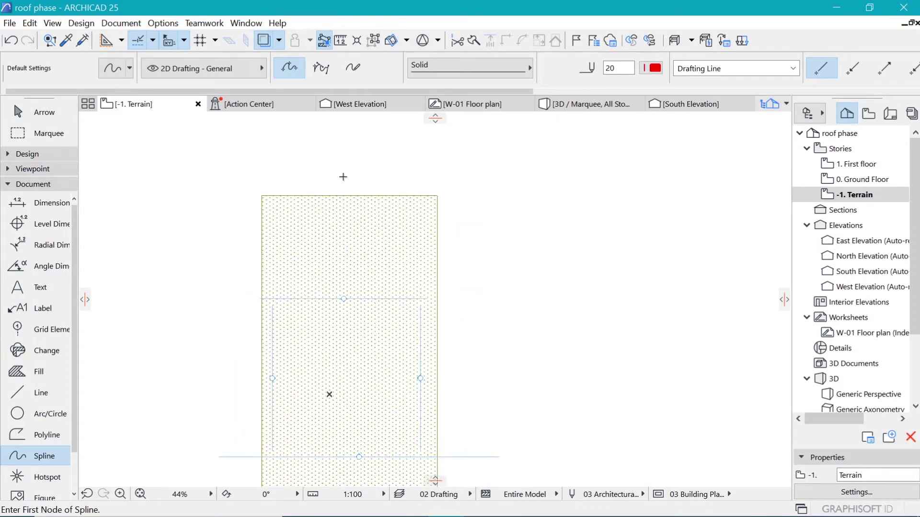
Set the trace reference to Above Current Story and select the terrain mesh.
click(281, 41)
mouse_move(315, 61)
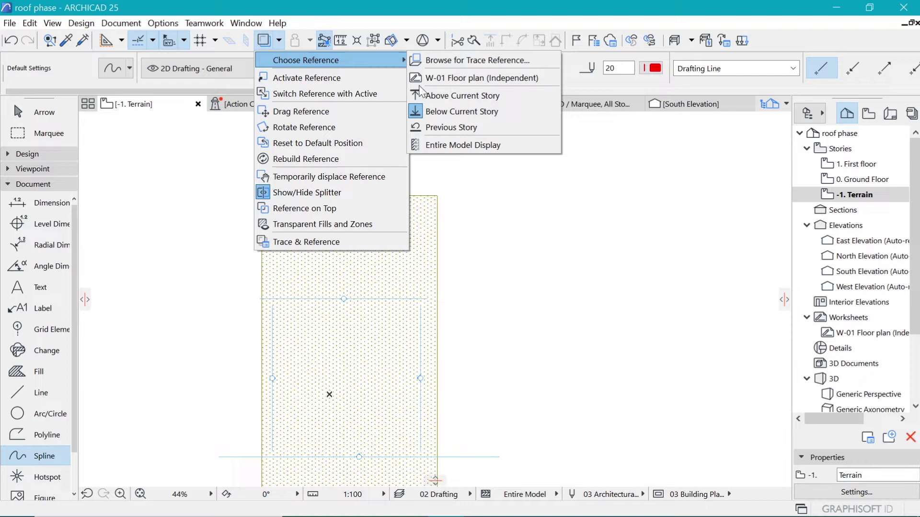
click(429, 97)
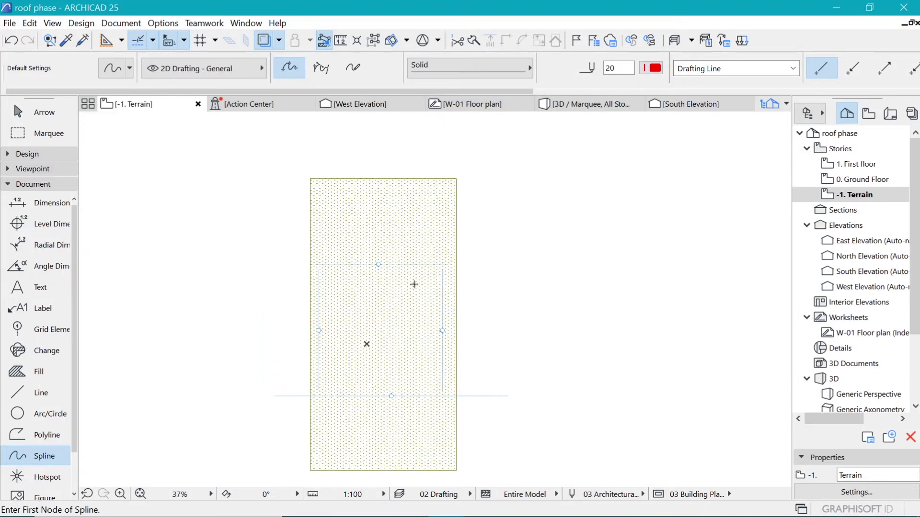
shift+click(406, 184)
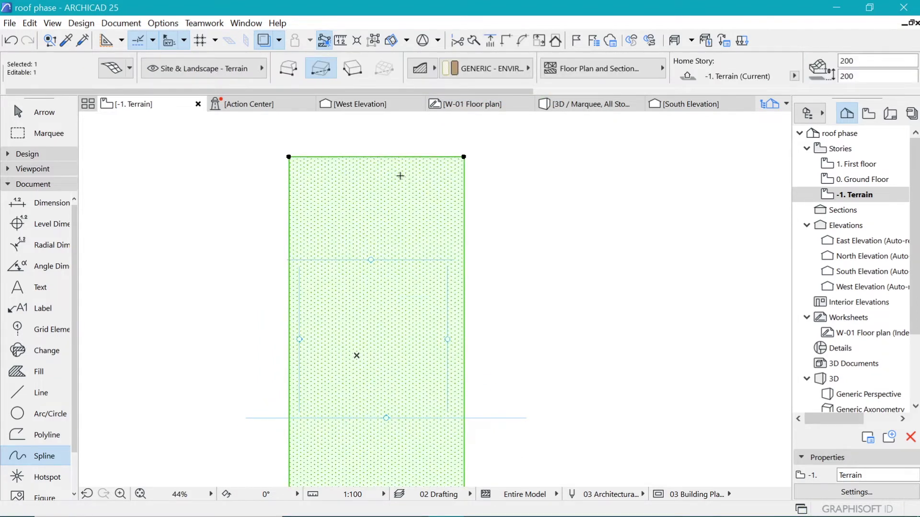
Uncheck Cover Fills in the terrain mesh's settings, then deselect the mesh.
key(ctrl+t)
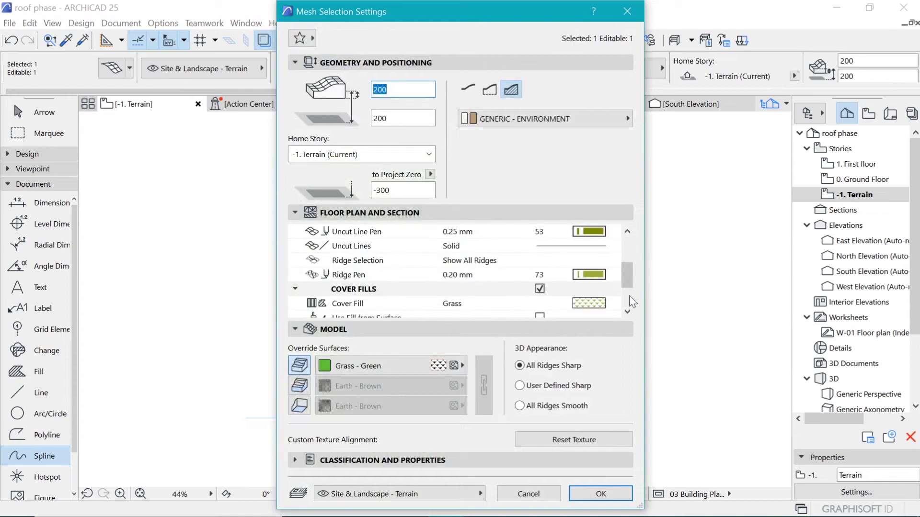
click(539, 288)
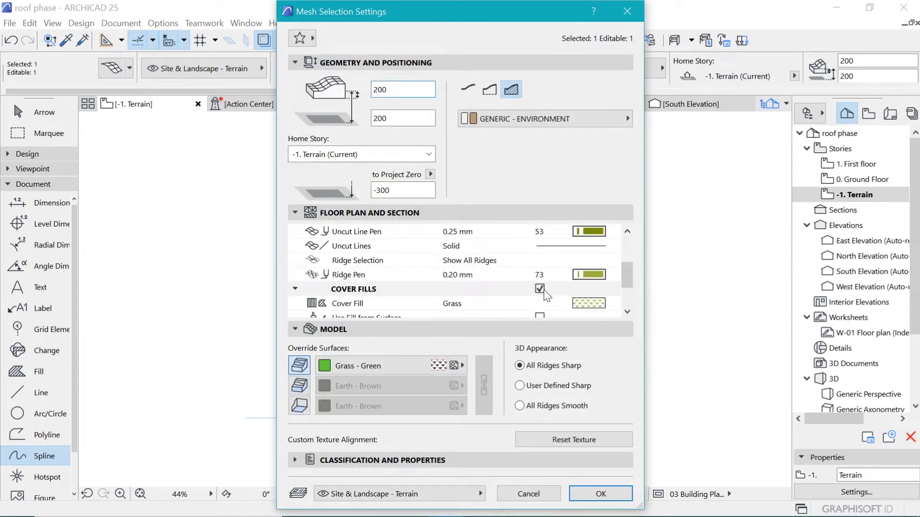
click(601, 493)
key(Escape)
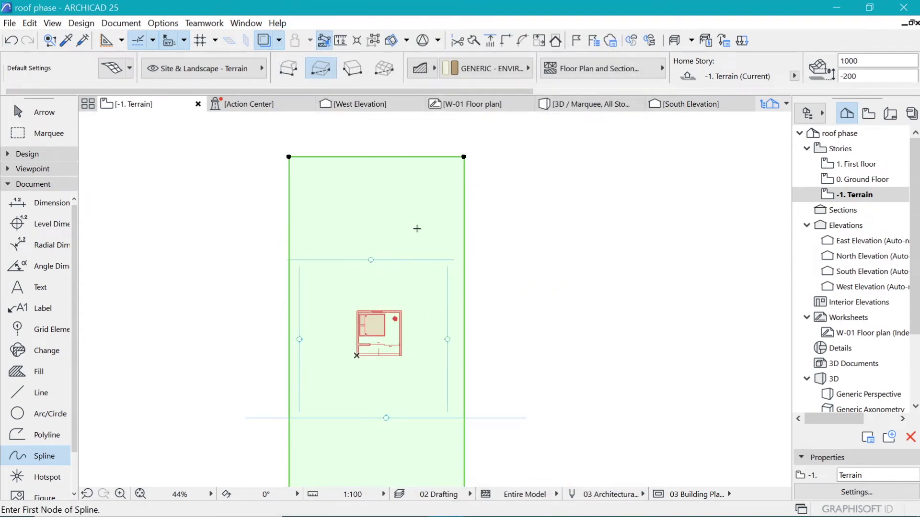
scroll(411, 259, down, 2)
scroll(393, 278, up, 5)
scroll(384, 297, down, 2)
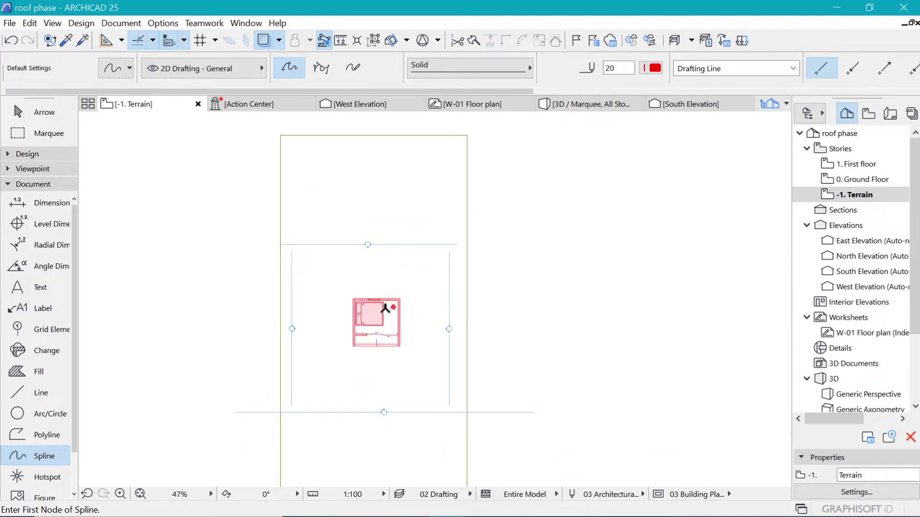
Draw three curved contour splines across the terrain above the cabin.
click(245, 197)
click(400, 279)
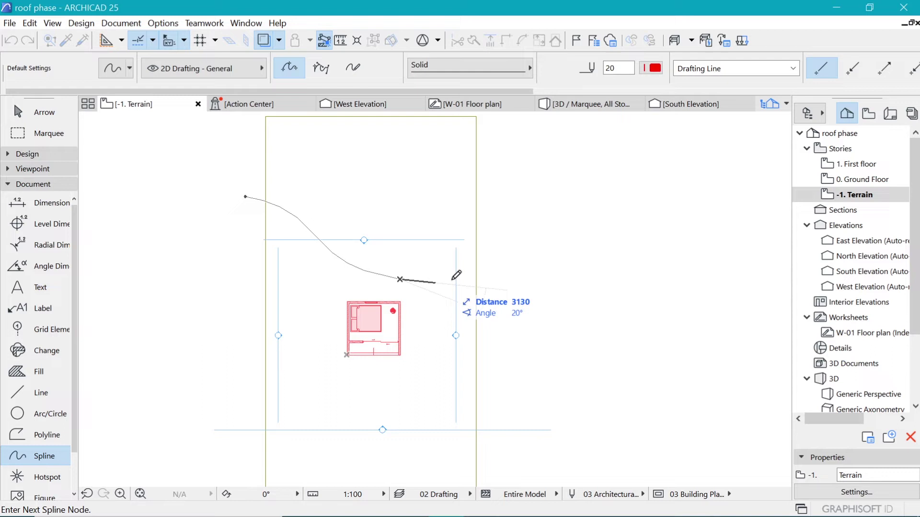
double_click(517, 269)
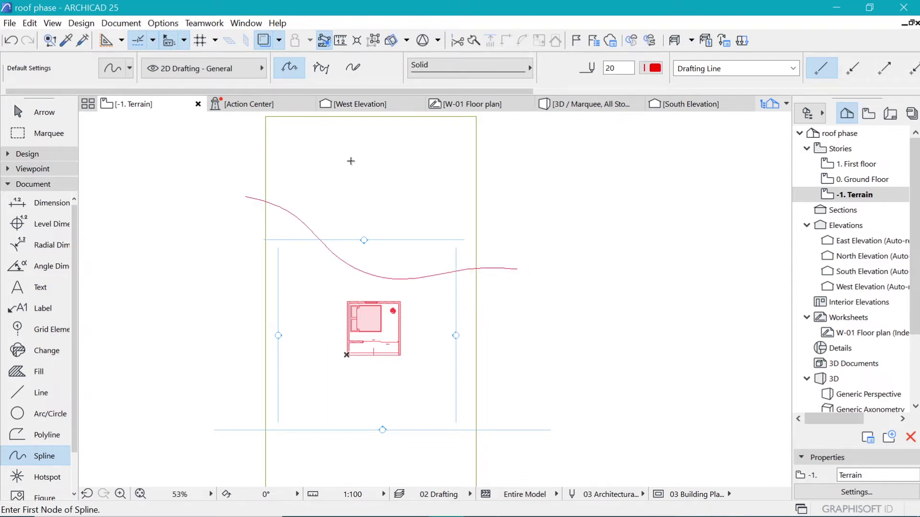
click(245, 134)
click(354, 159)
click(451, 205)
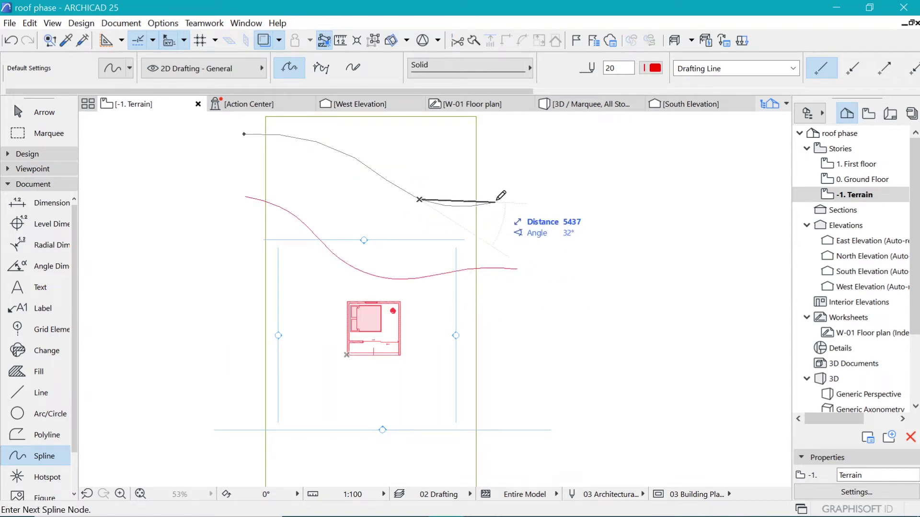
click(503, 192)
double_click(503, 191)
scroll(434, 240, down, 2)
scroll(306, 206, up, 4)
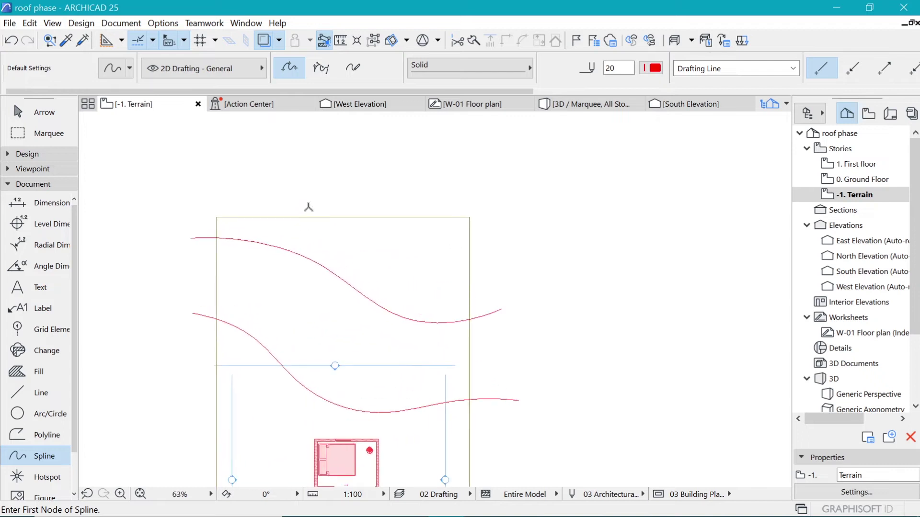
click(333, 198)
click(374, 236)
click(451, 271)
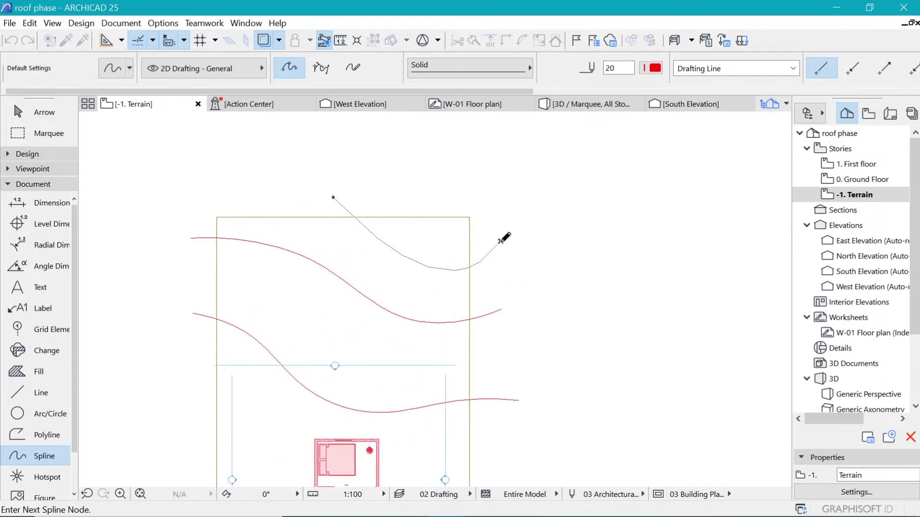
double_click(500, 241)
scroll(454, 318, down, 2)
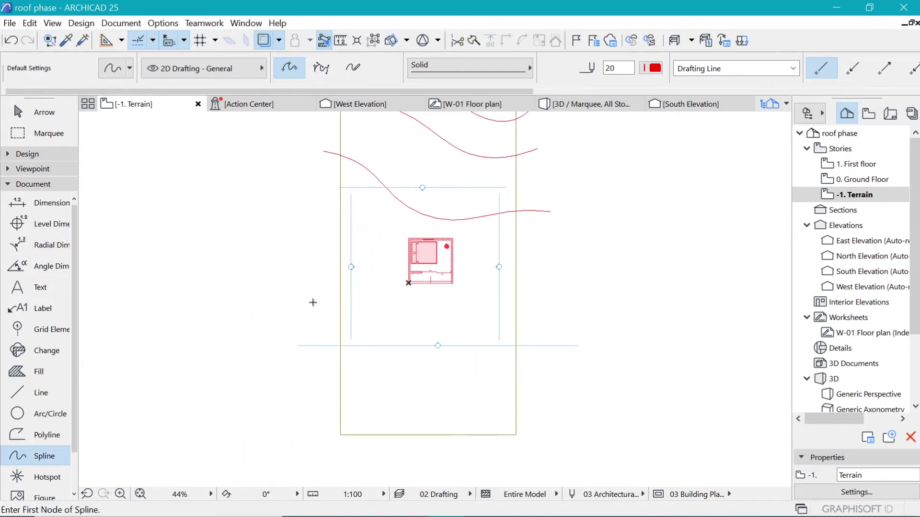
Draw two contour splines below the cabin, then select the terrain mesh.
click(324, 326)
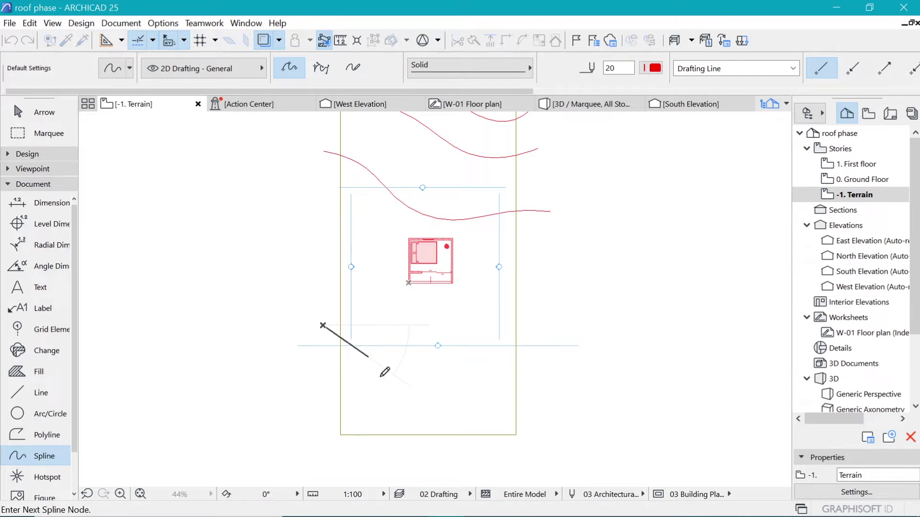
click(396, 384)
click(441, 397)
click(542, 395)
double_click(541, 396)
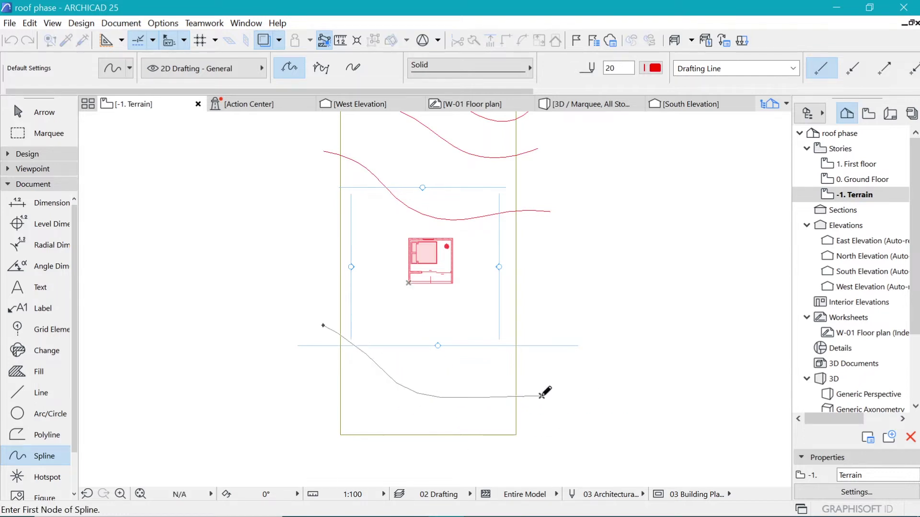
scroll(427, 418, up, 2)
click(288, 372)
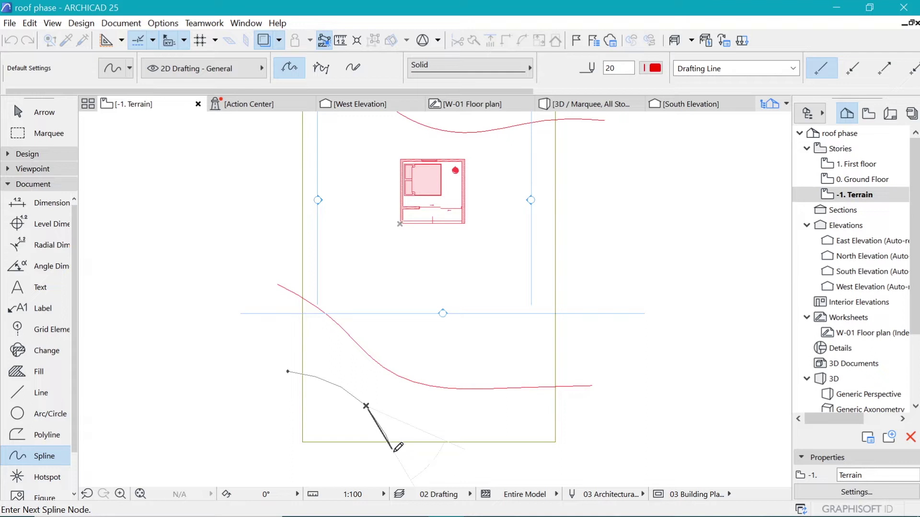
click(378, 422)
double_click(436, 461)
scroll(438, 456, down, 3)
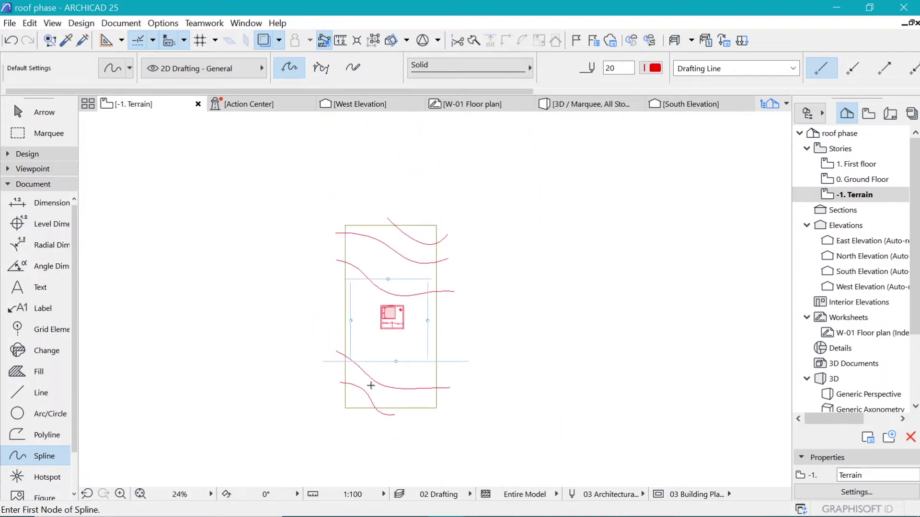
scroll(439, 455, up, 1)
shift+click(388, 288)
scroll(405, 376, down, 2)
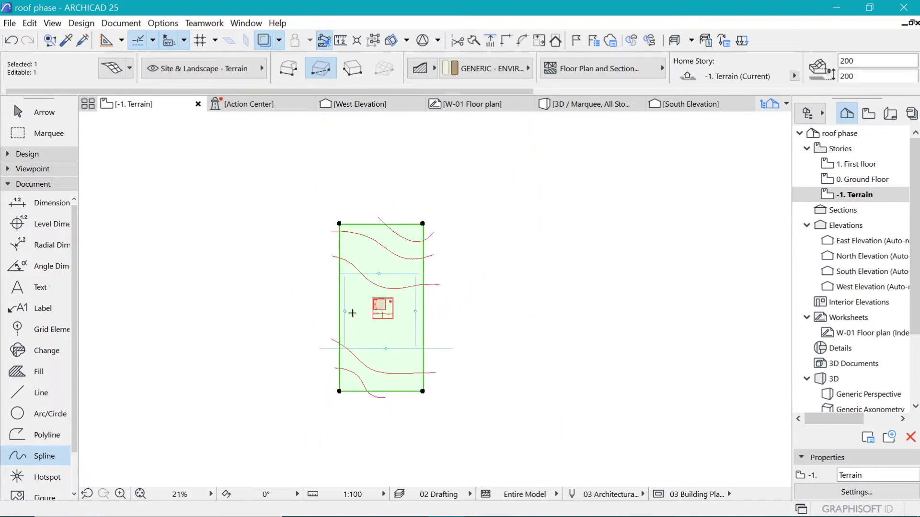
scroll(403, 341, up, 2)
scroll(407, 411, up, 1)
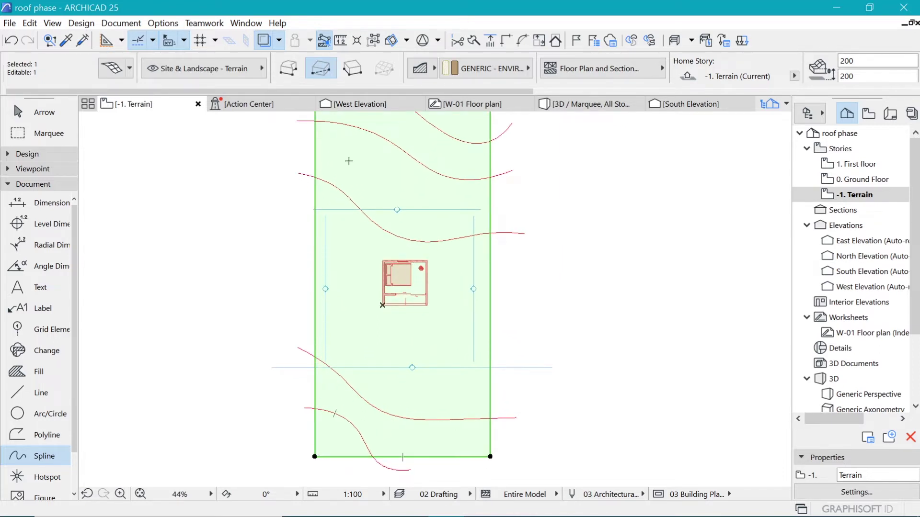
scroll(355, 303, down, 2)
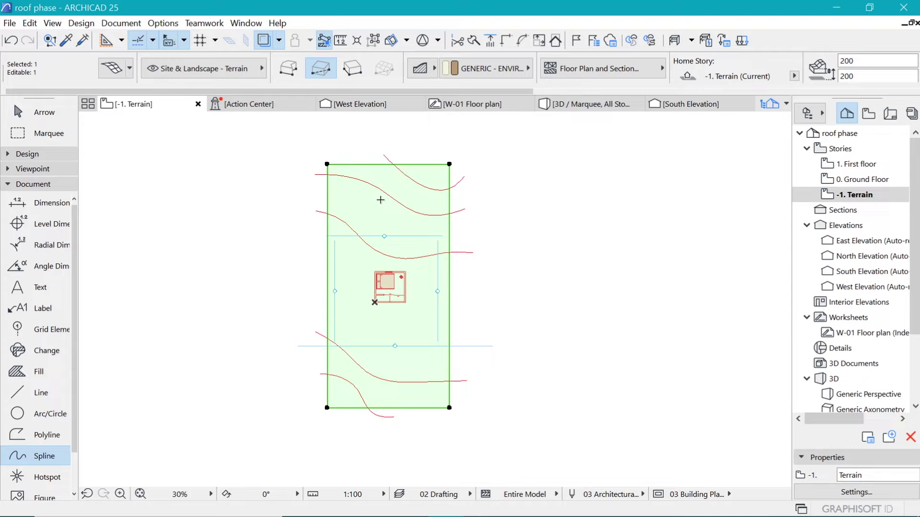
scroll(380, 199, up, 1)
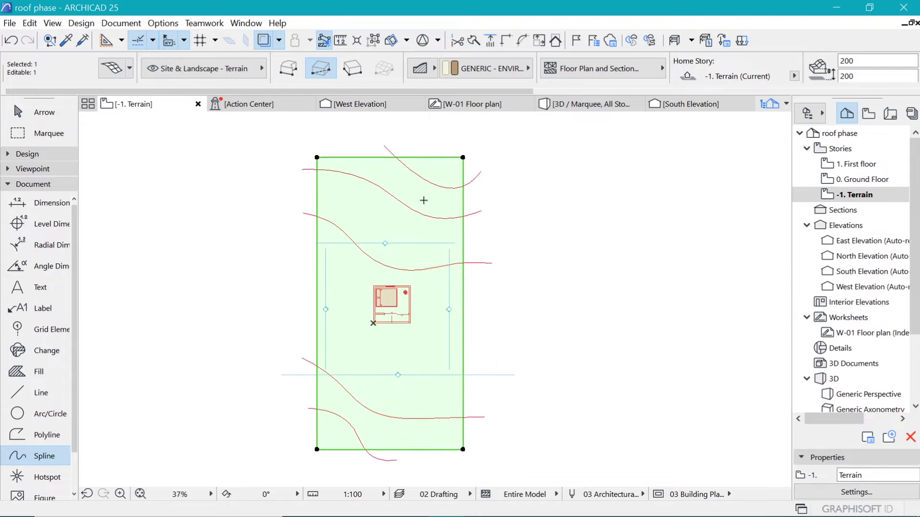
click(462, 338)
click(589, 406)
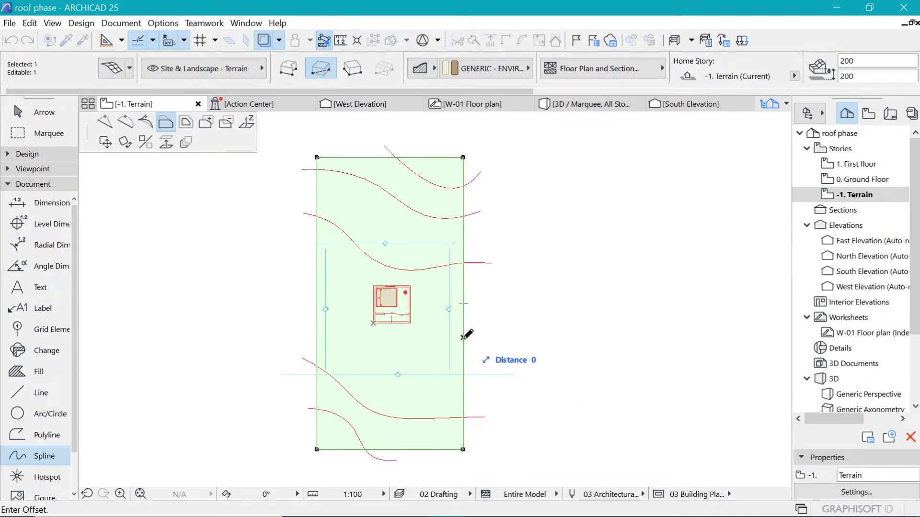
key(Escape)
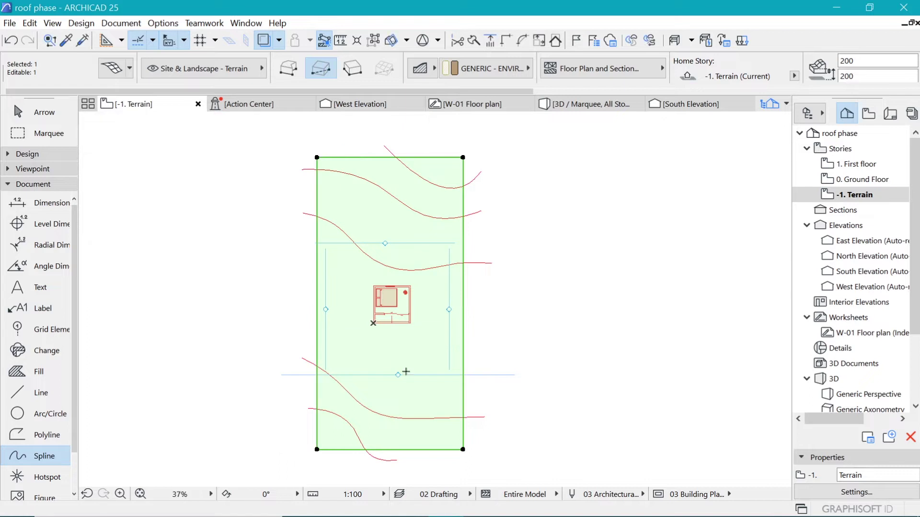
scroll(362, 431, up, 2)
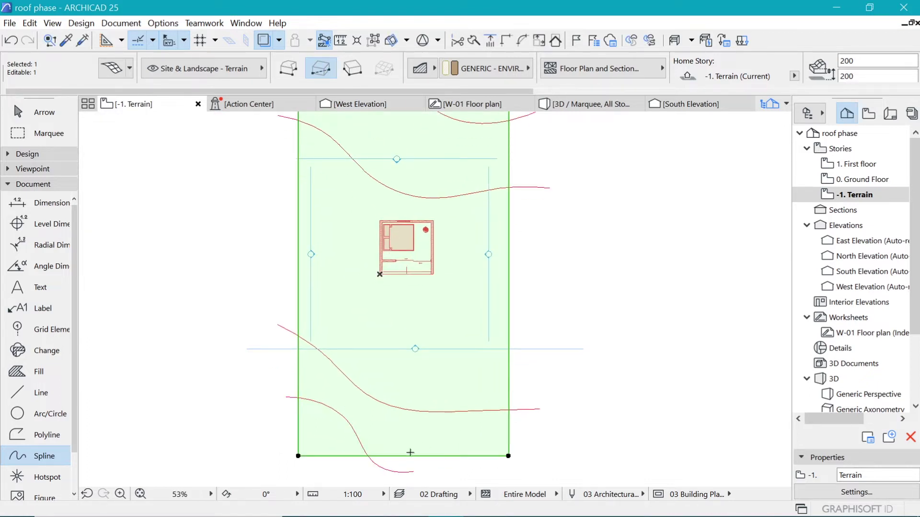
scroll(410, 452, up, 1)
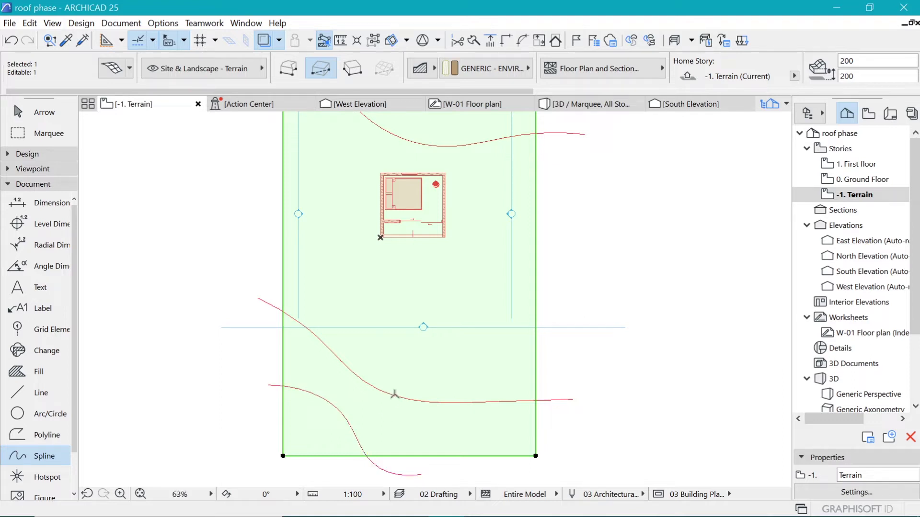
Add mesh points fitted along the bottom contour spline as a user ridge.
right_click(395, 343)
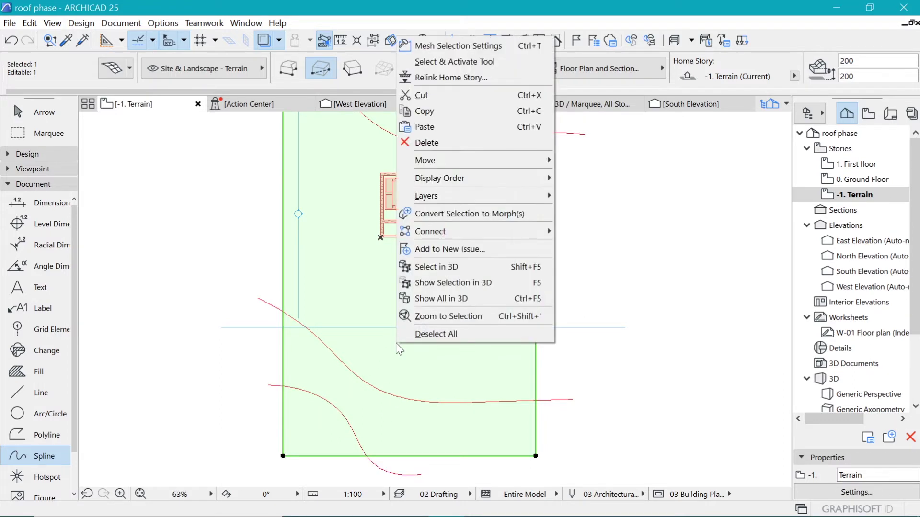
click(444, 63)
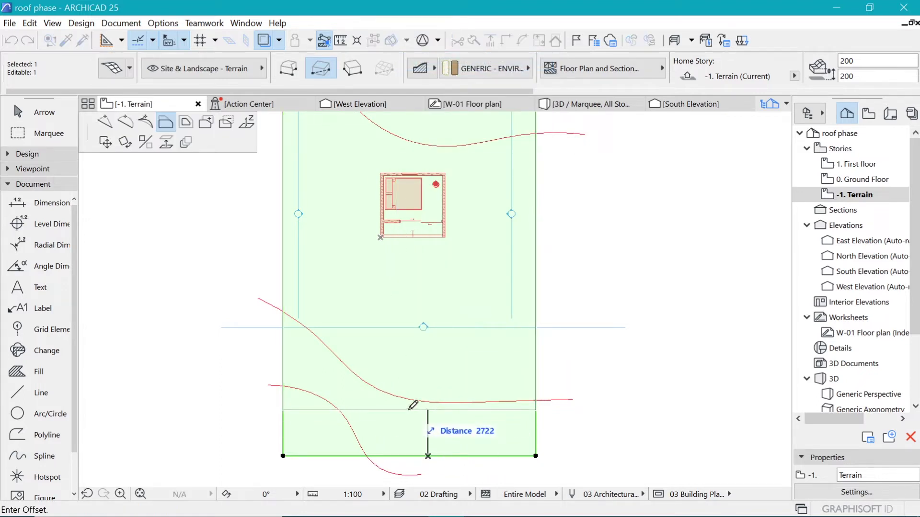
click(344, 418)
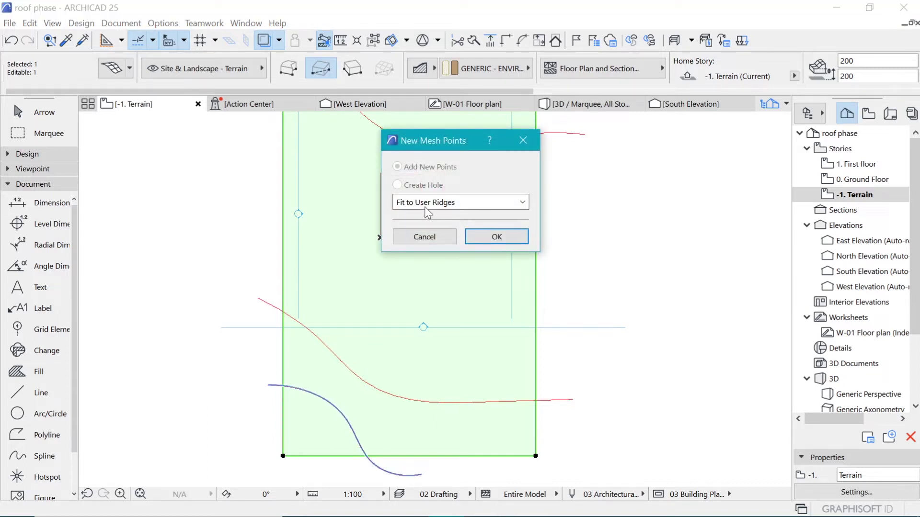
click(500, 241)
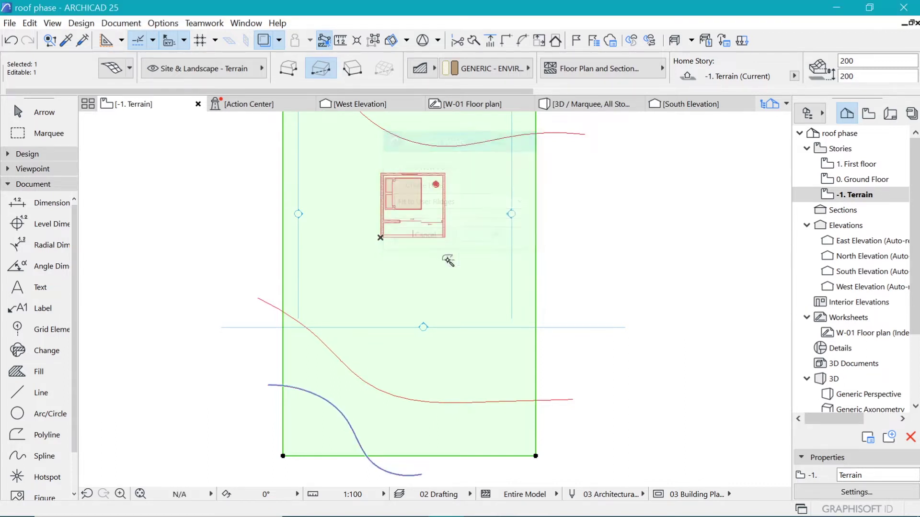
click(430, 455)
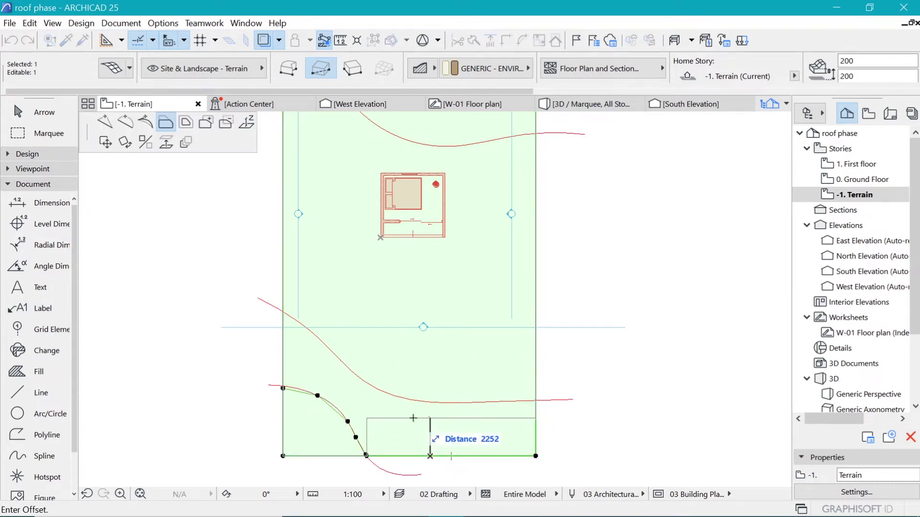
key(Escape)
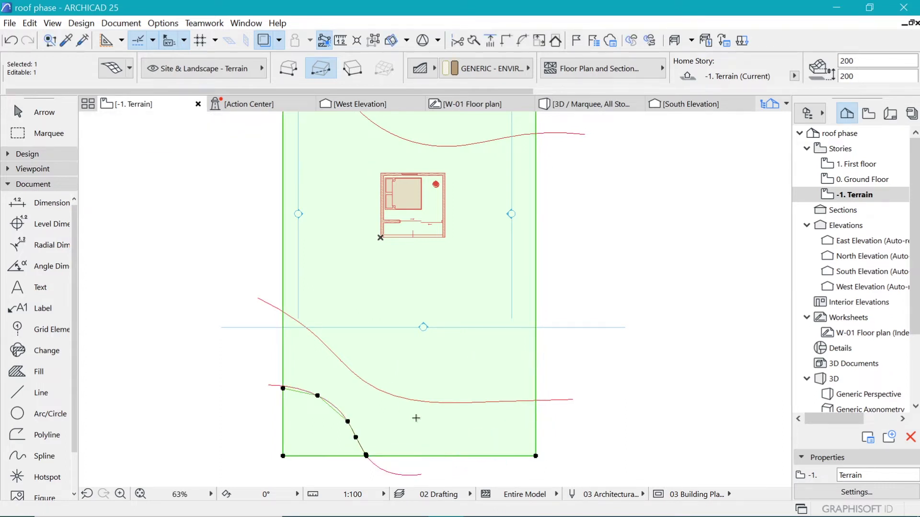
Fit new mesh points to the middle and next contour splines.
click(404, 398)
click(499, 236)
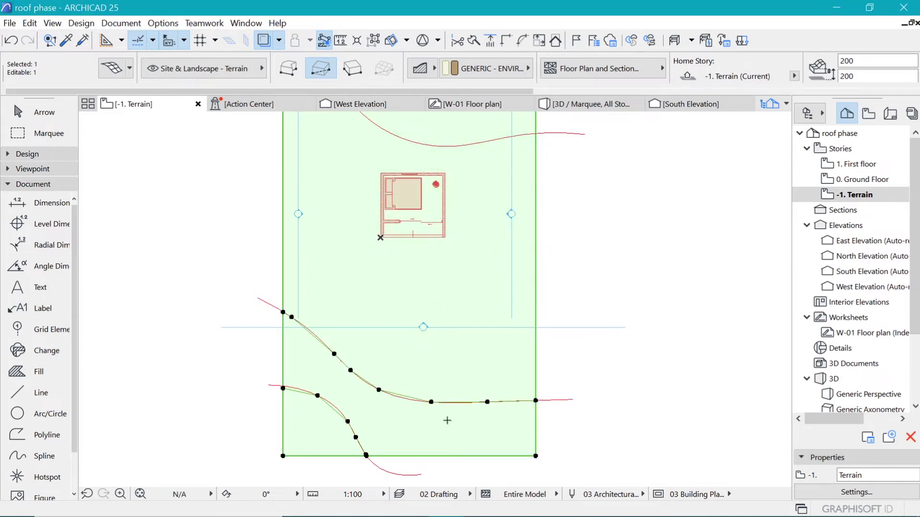
scroll(438, 250, down, 2)
click(420, 272)
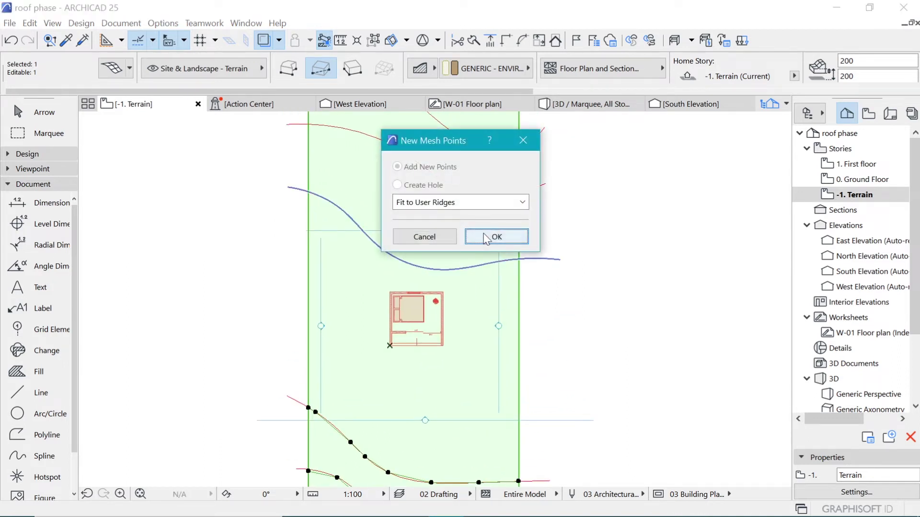
click(486, 237)
scroll(446, 194, up, 2)
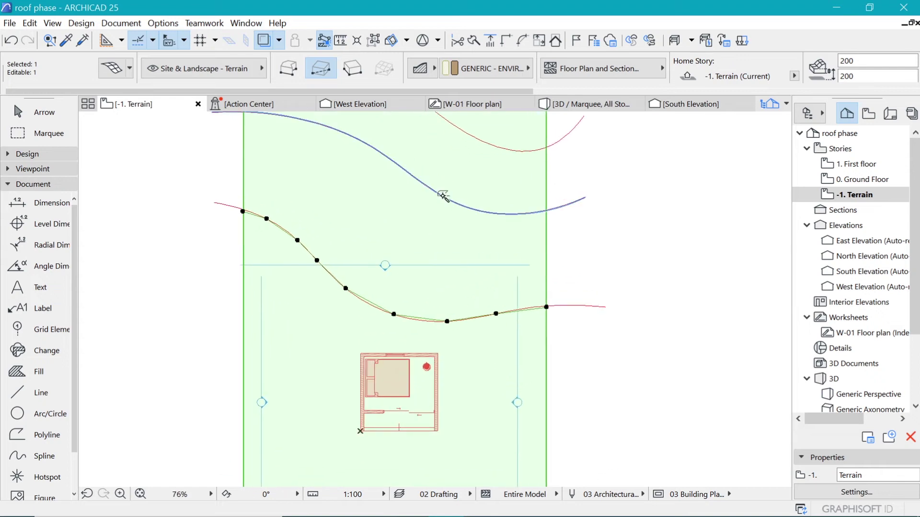
Fit new mesh points to the upper and topmost contour splines.
click(443, 195)
click(489, 236)
scroll(469, 165, down, 2)
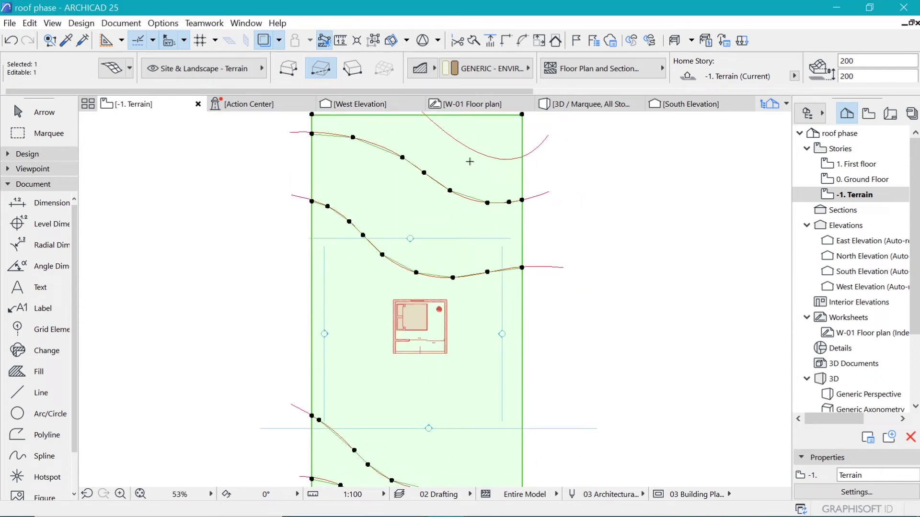
scroll(479, 165, down, 2)
scroll(478, 151, up, 3)
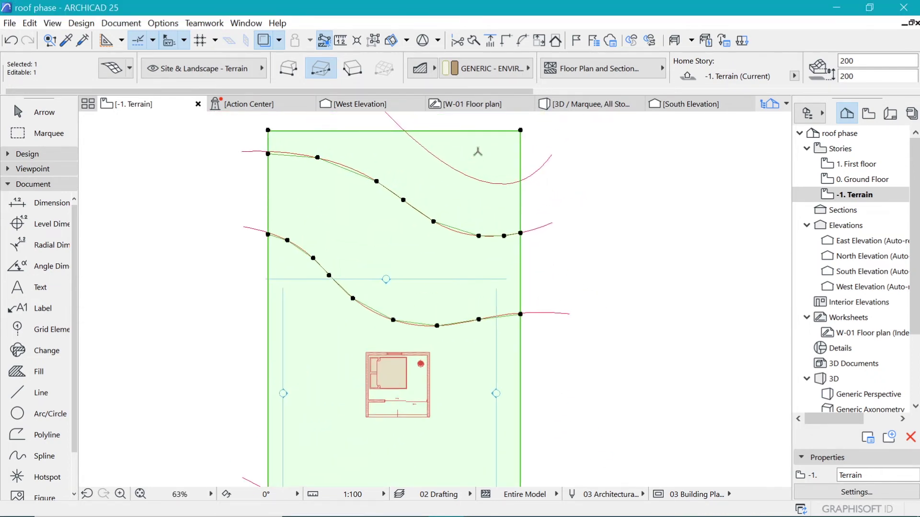
click(457, 174)
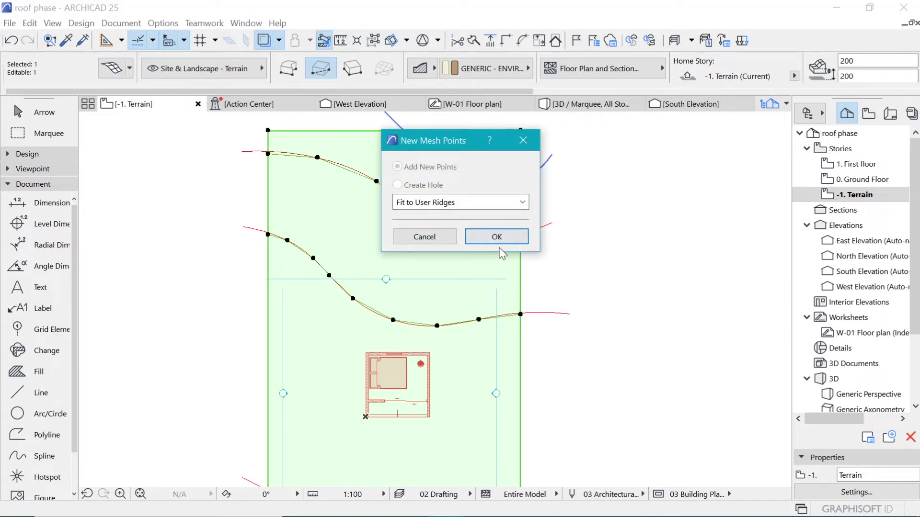
click(486, 236)
scroll(479, 215, down, 3)
scroll(431, 284, up, 2)
scroll(343, 230, down, 1)
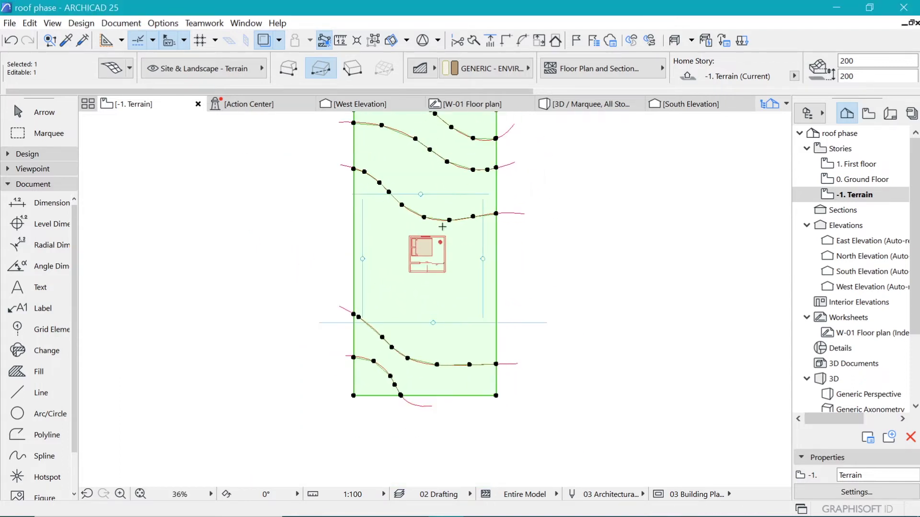
scroll(386, 280, up, 2)
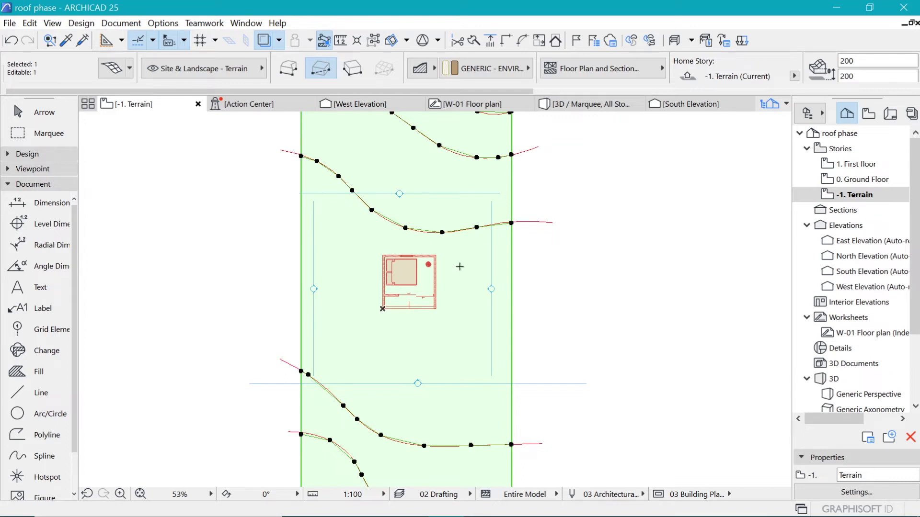
scroll(412, 292, down, 2)
scroll(394, 290, up, 2)
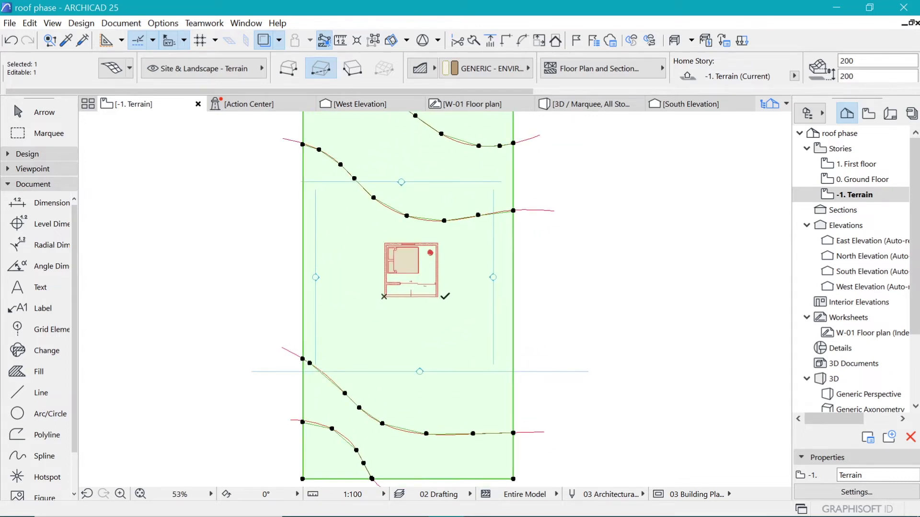
scroll(470, 310, down, 1)
scroll(472, 300, up, 5)
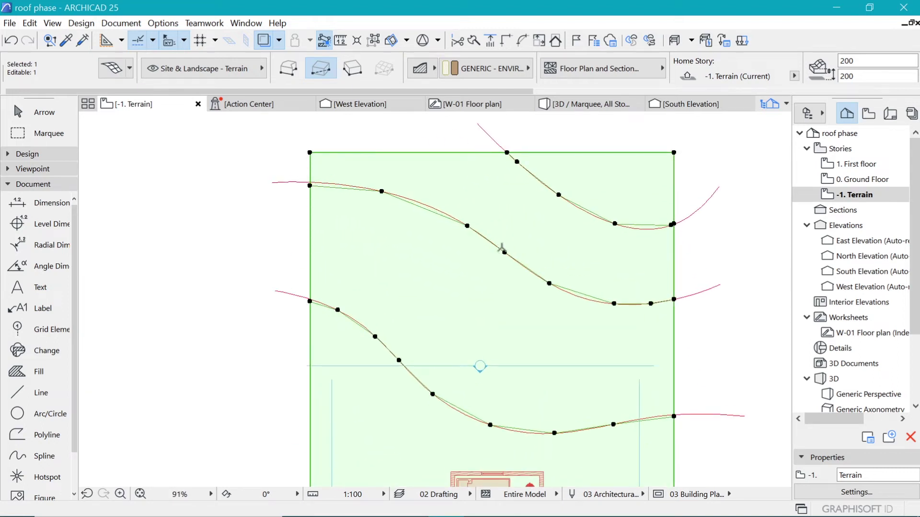
Elevate one node on the second contour to a height of 1000.
click(505, 252)
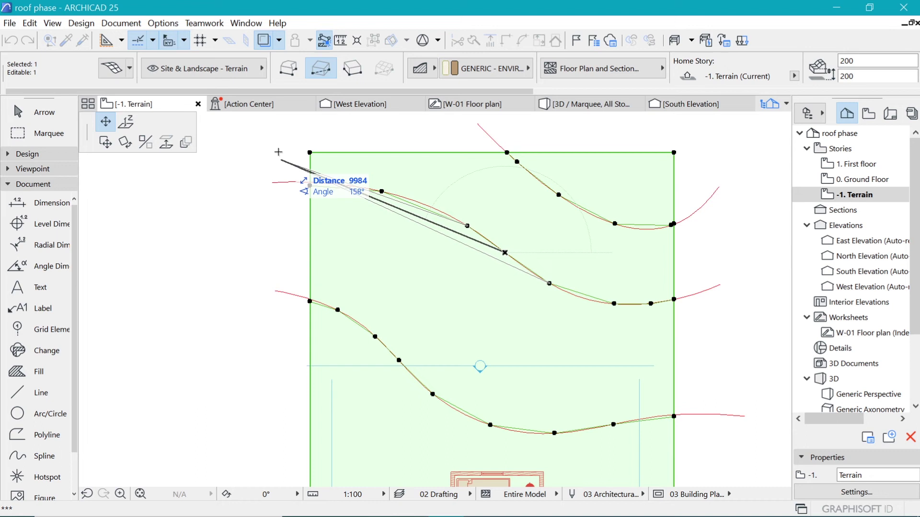
click(133, 125)
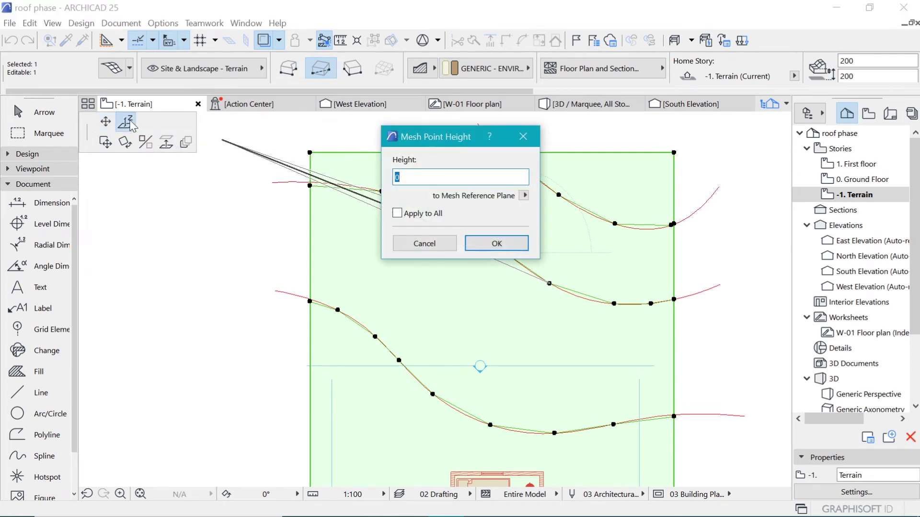
text(1000)
click(503, 243)
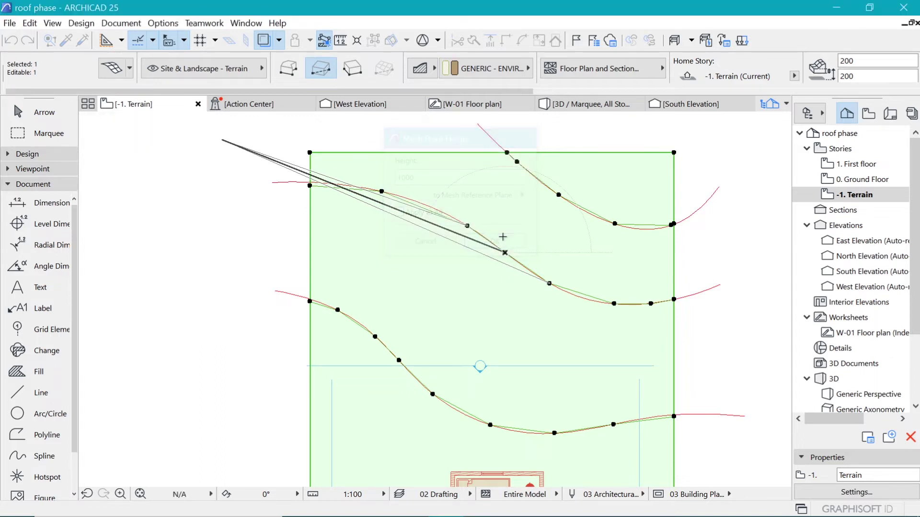
scroll(422, 263, down, 3)
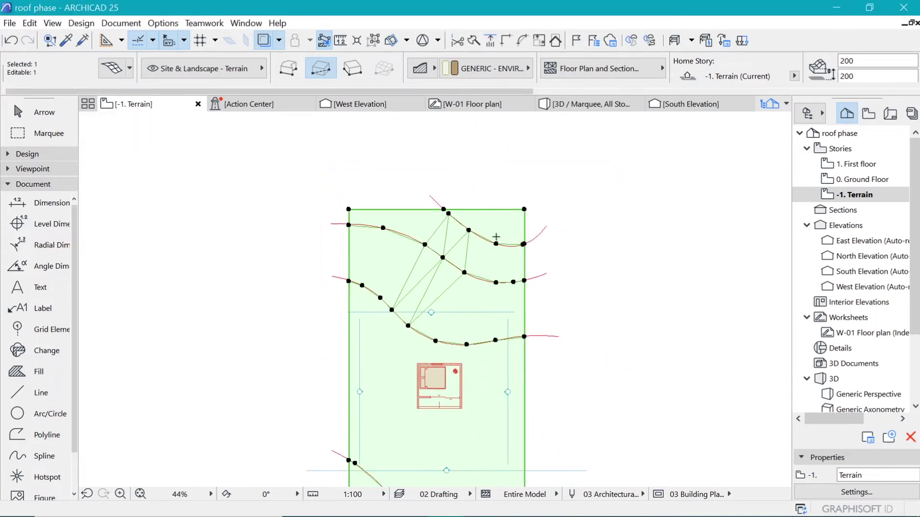
scroll(429, 243, up, 4)
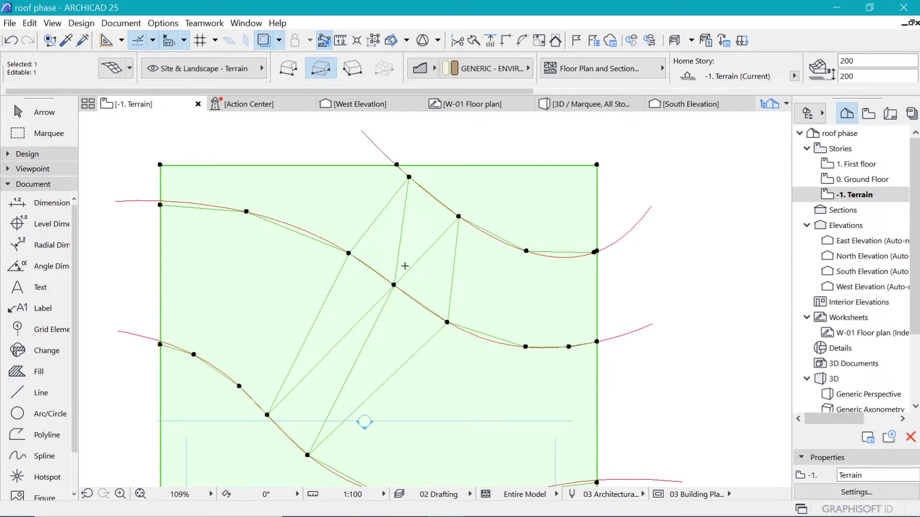
Undo the single-point change and raise a whole contour's points to 1000.
key(ctrl+z)
double_click(394, 285)
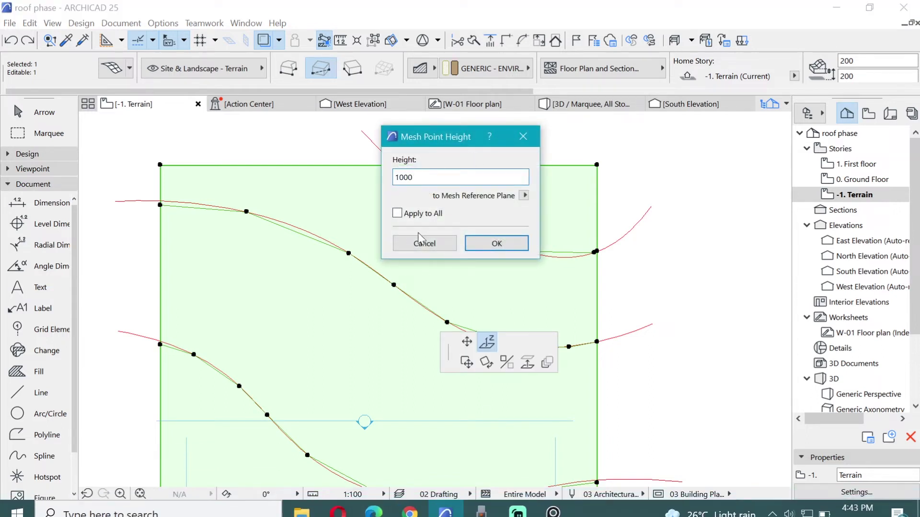
click(397, 213)
click(489, 243)
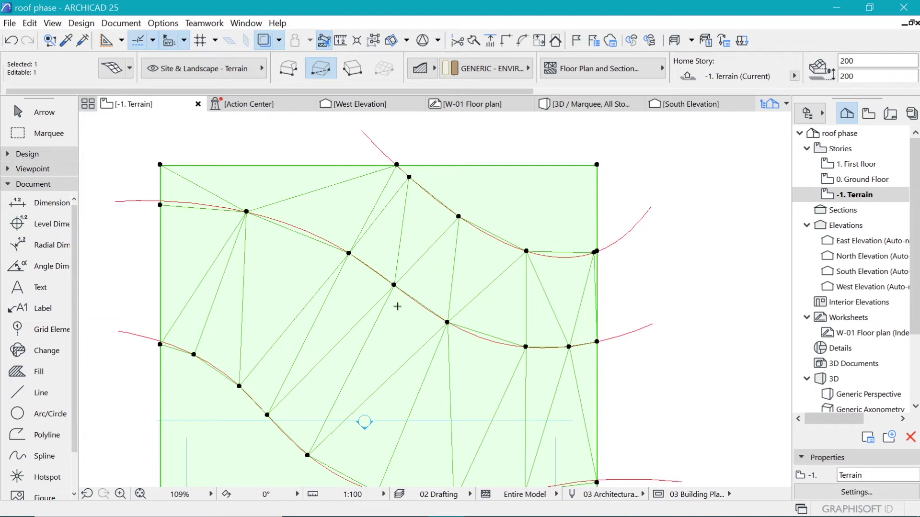
scroll(447, 322, down, 2)
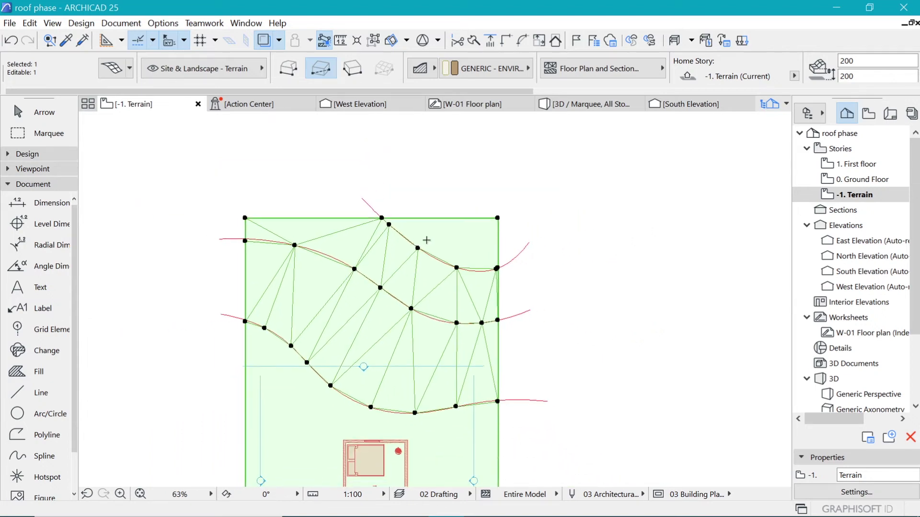
scroll(415, 254, up, 2)
Raise another contour to 2000 and the top-right corner point to 3000.
click(411, 251)
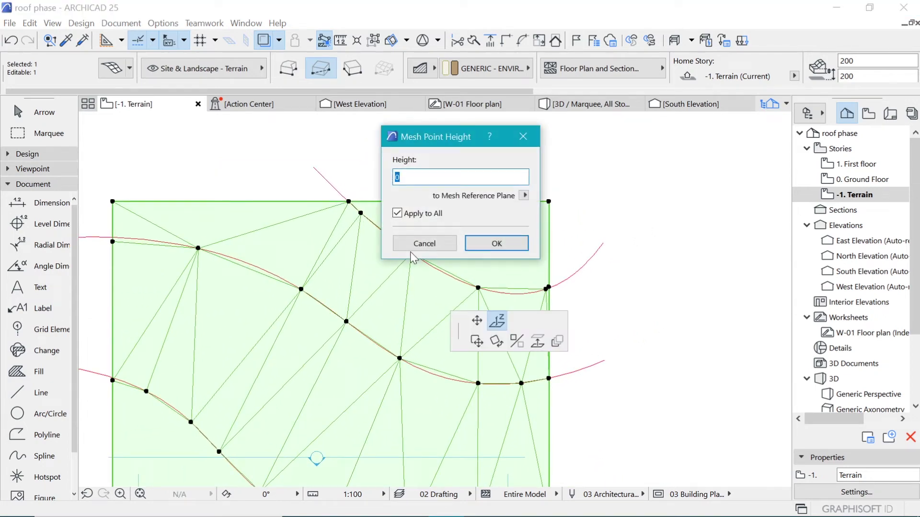
text(2000)
key(Return)
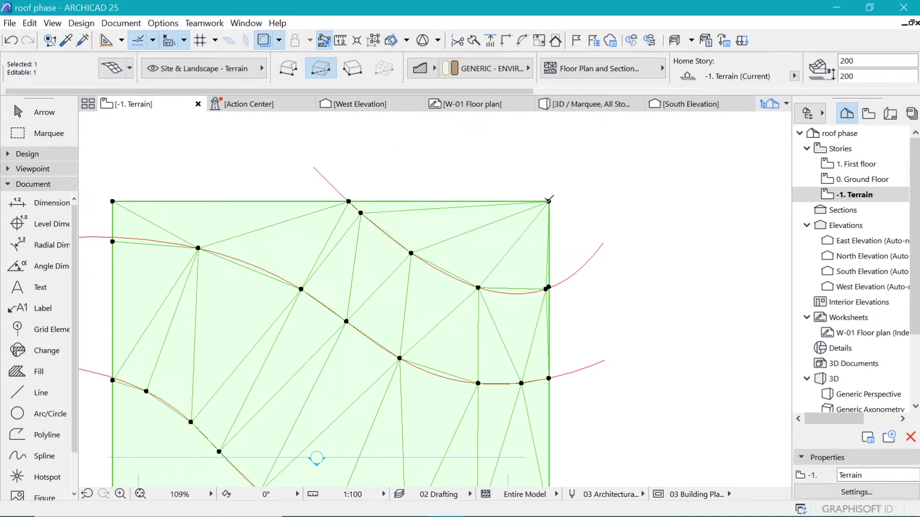
click(549, 201)
click(548, 201)
text(3000)
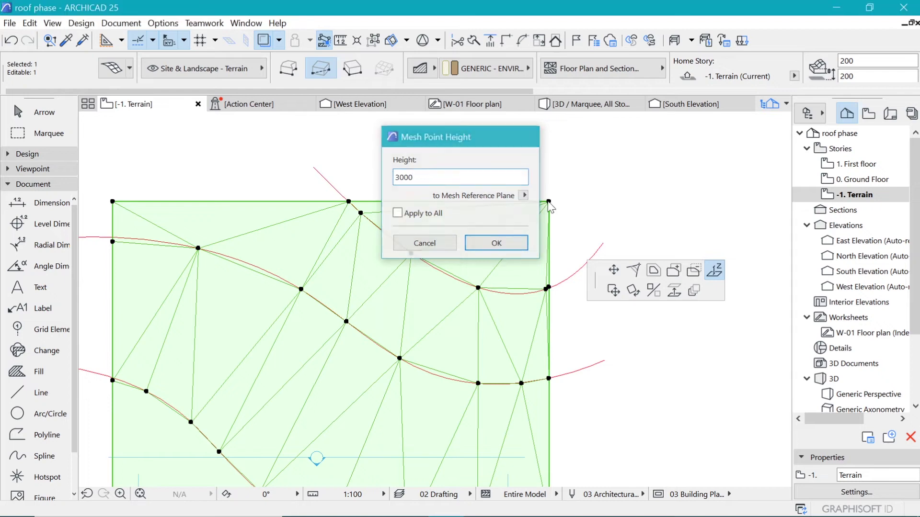
key(Return)
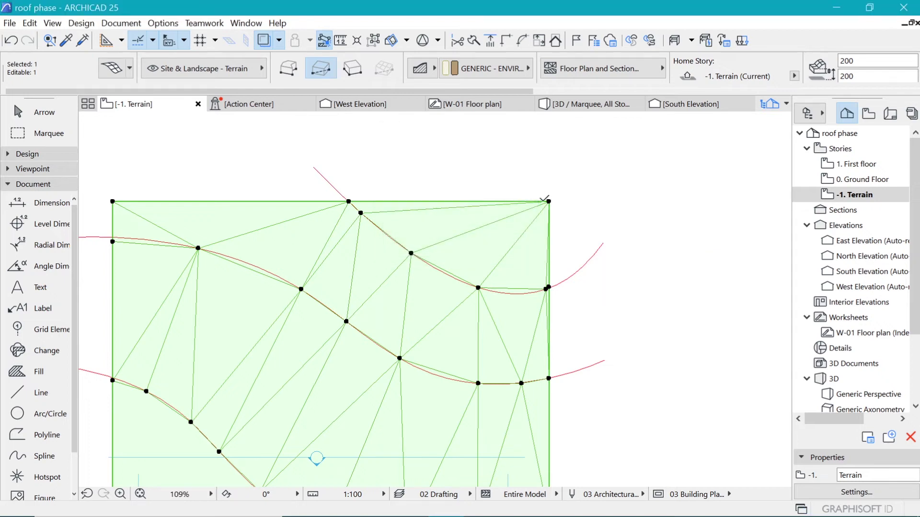
click(349, 202)
click(349, 201)
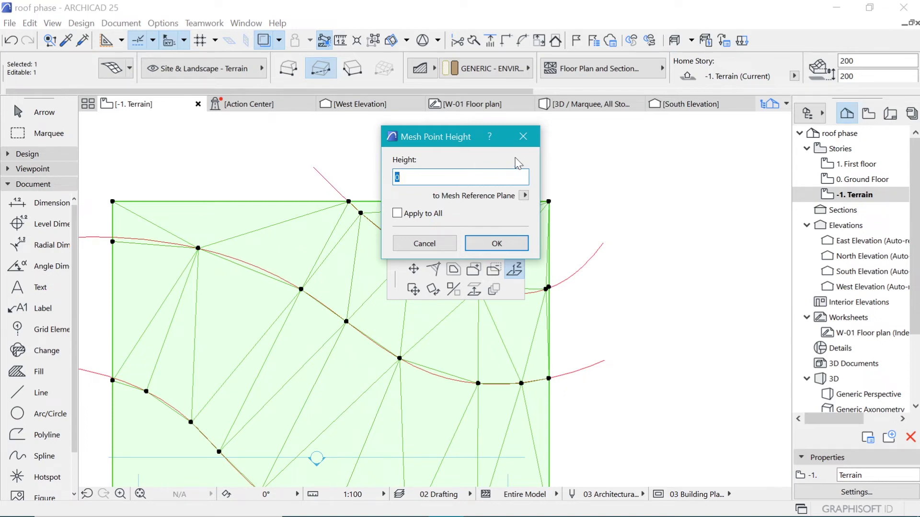
Confirm the top-right corner height and set the upper curve points to 2000.
click(498, 242)
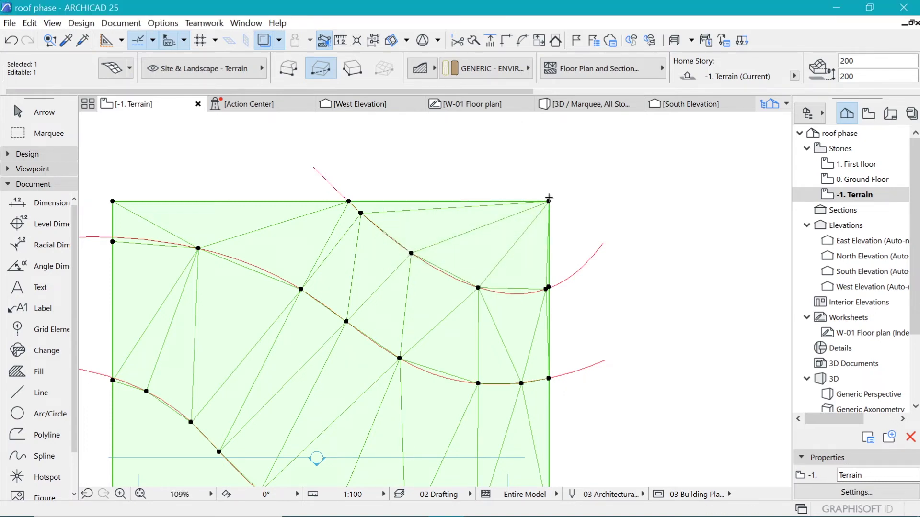
click(548, 201)
click(570, 178)
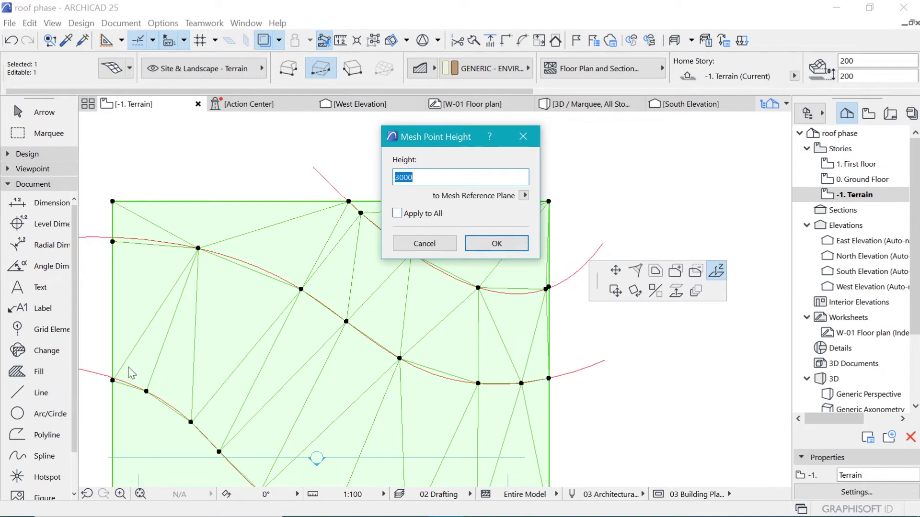
click(501, 244)
click(412, 251)
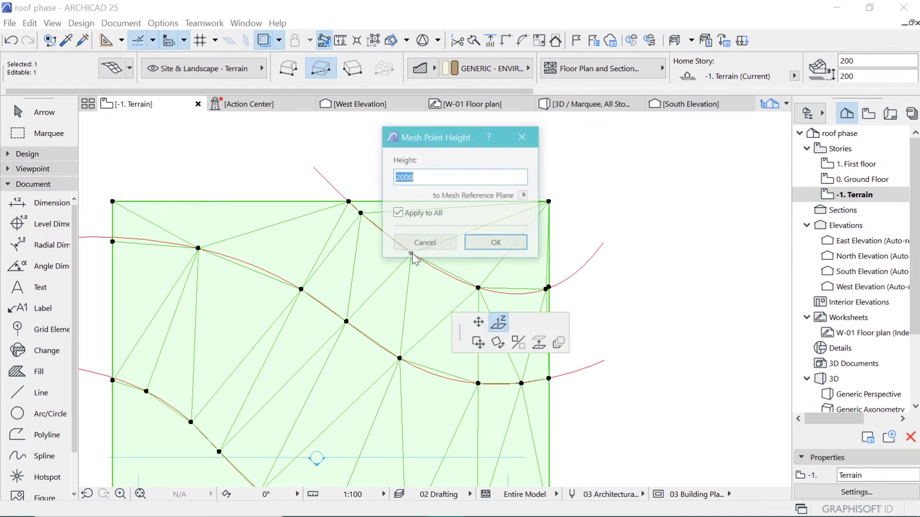
click(493, 242)
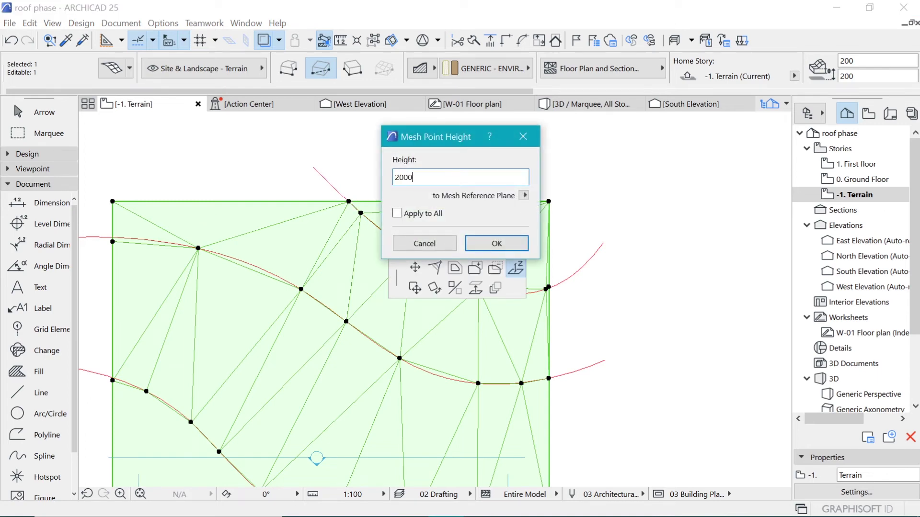
key(Return)
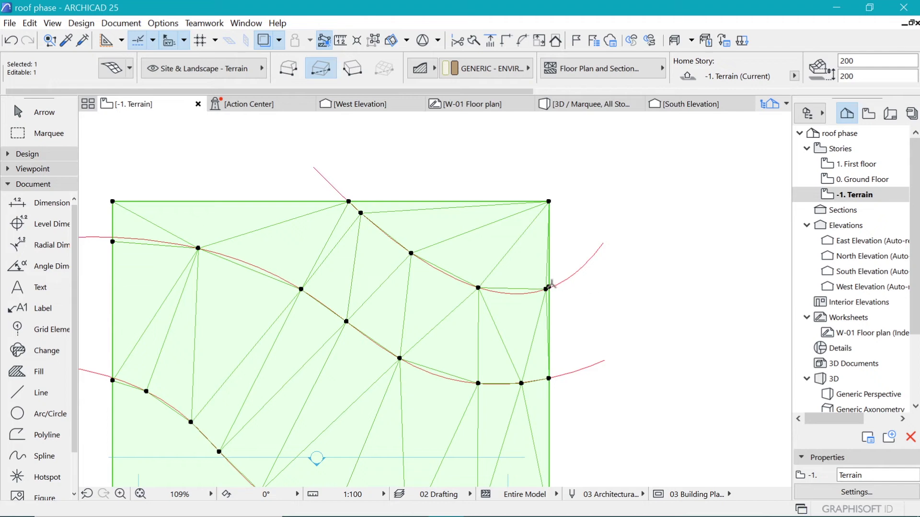
scroll(551, 285, up, 4)
Add two mesh points on the right edge at heights 2000 and 1000.
click(523, 285)
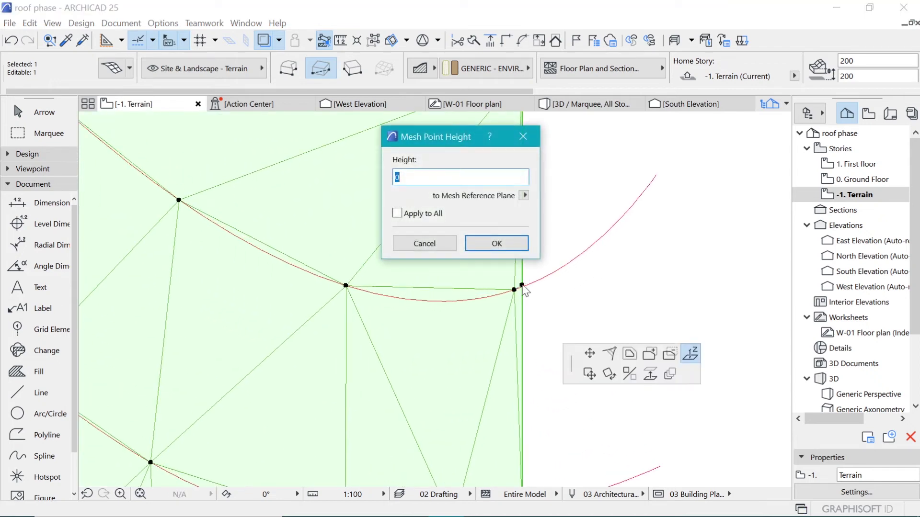
text(2000)
key(Return)
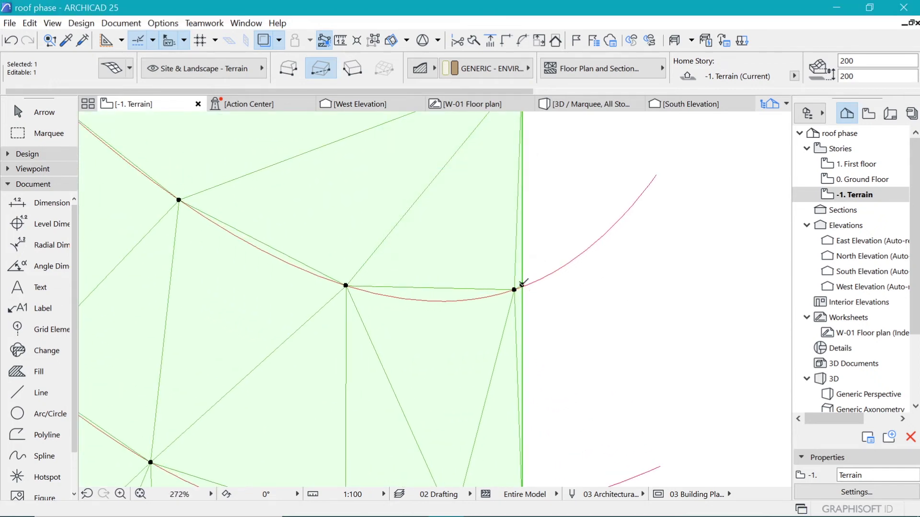
scroll(610, 254, down, 4)
scroll(551, 316, up, 4)
scroll(546, 339, down, 3)
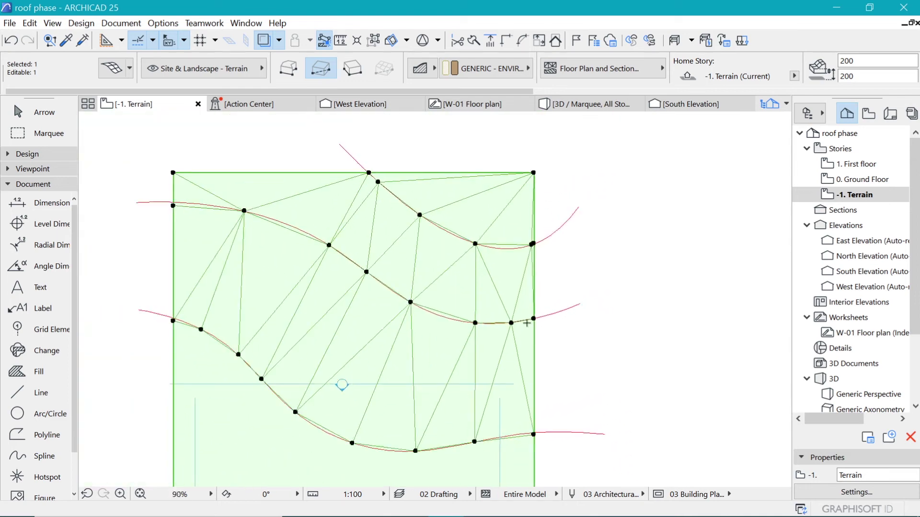
scroll(547, 313, up, 6)
click(547, 314)
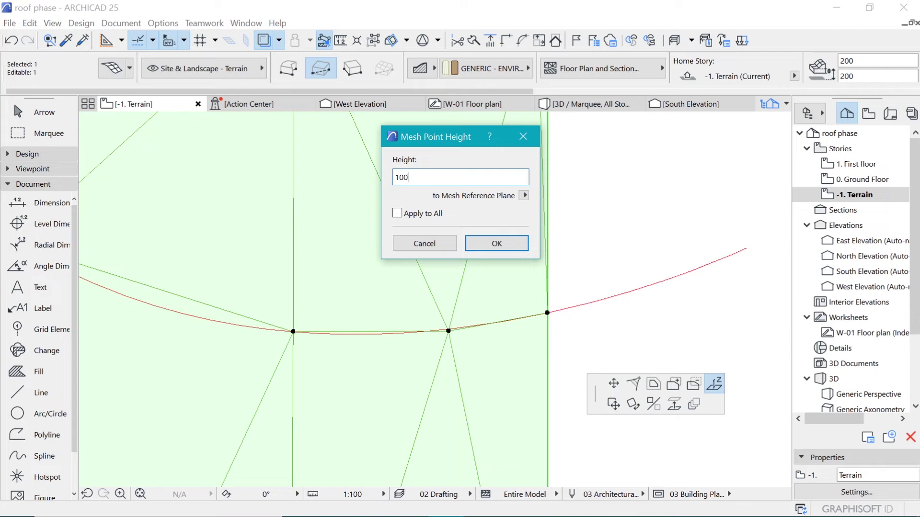
key(Return)
scroll(602, 302, down, 2)
Set the top-left corner point's height to 1000.
middle_drag(602, 302, 410, 217)
click(405, 216)
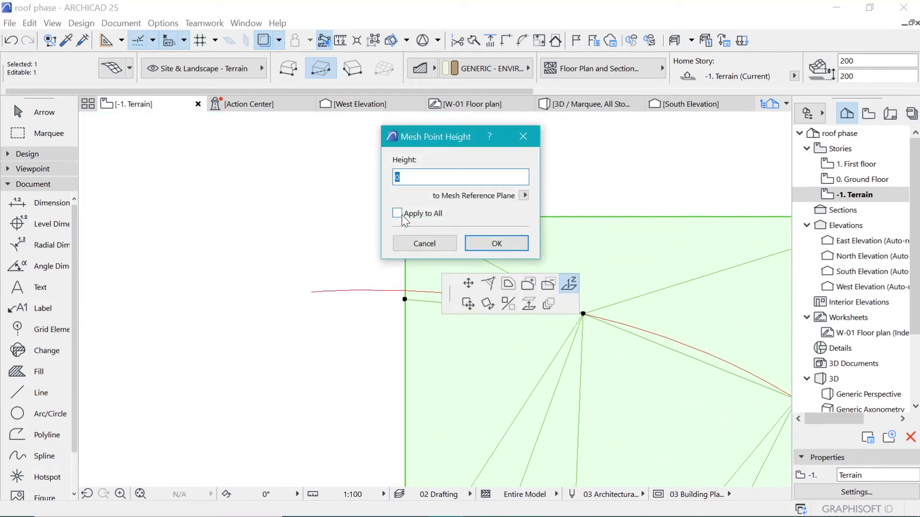
text(1000)
key(Return)
scroll(477, 410, down, 3)
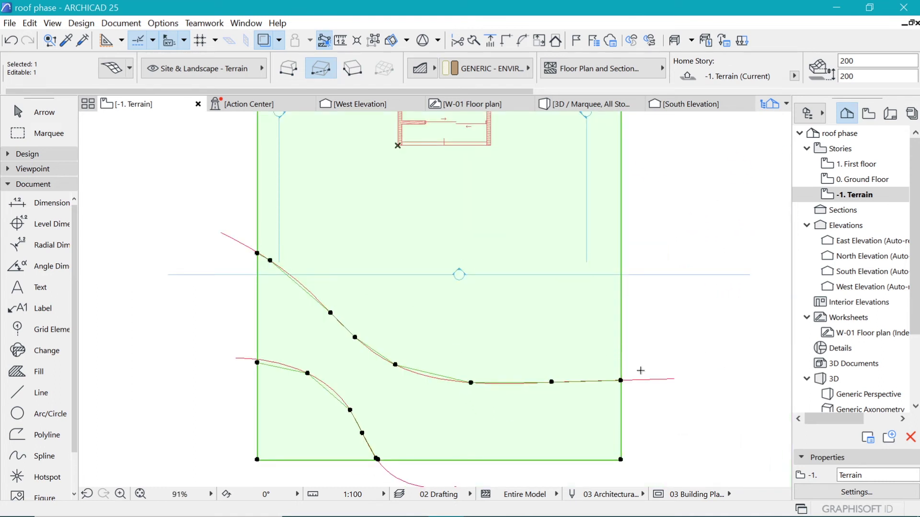
Lower two points on the lower contour to -1000.
scroll(369, 410, up, 3)
click(426, 380)
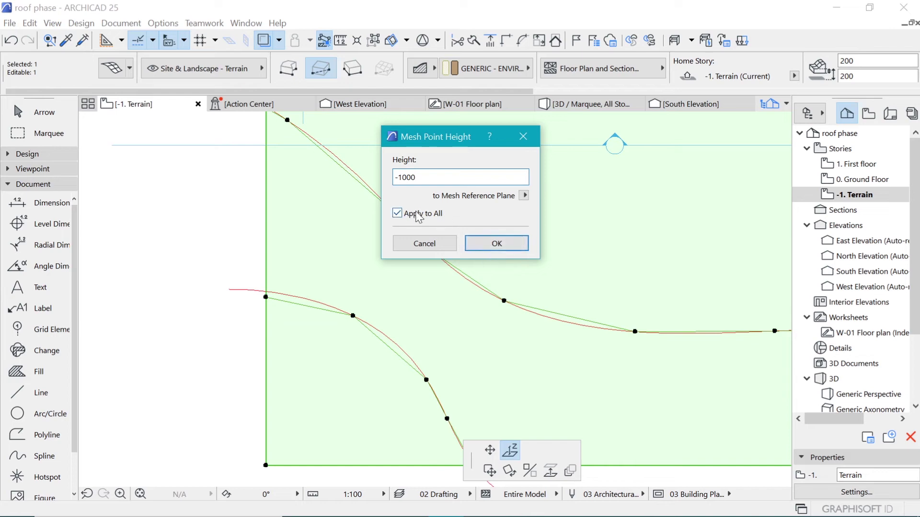
click(493, 244)
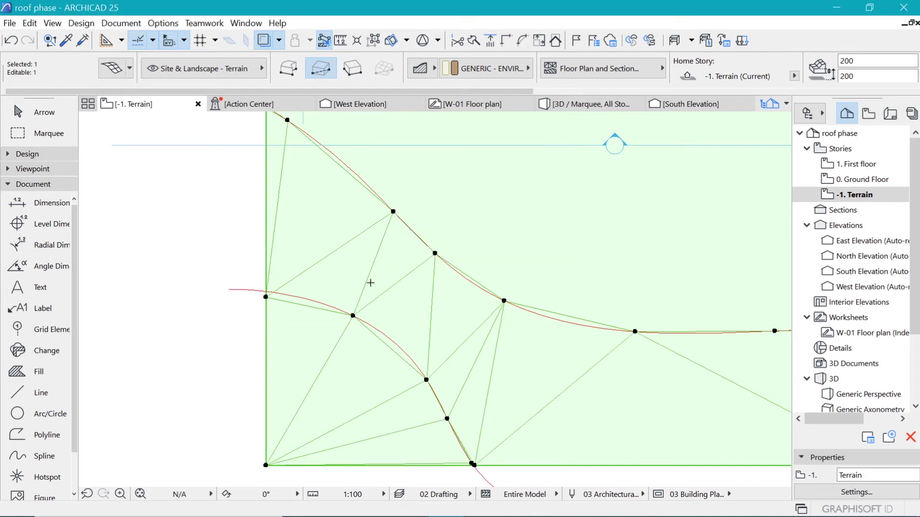
scroll(379, 317, down, 4)
scroll(328, 321, up, 2)
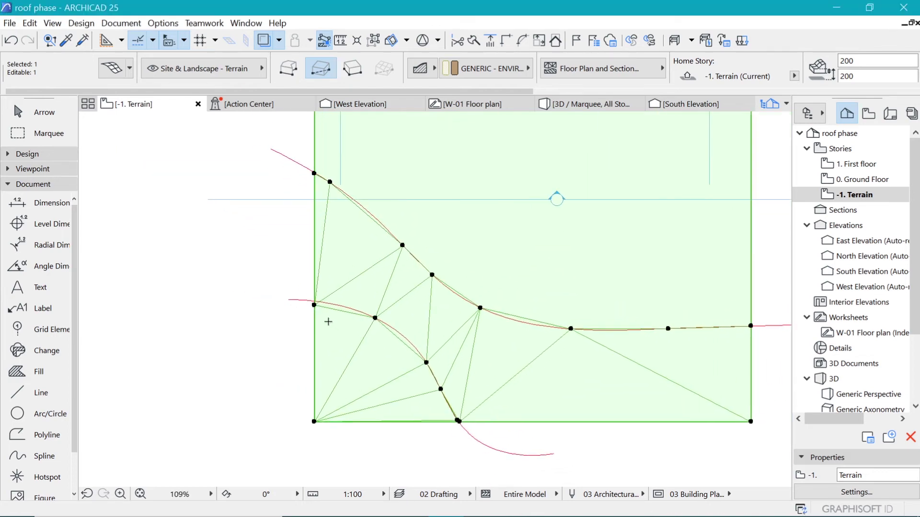
click(314, 304)
click(314, 304)
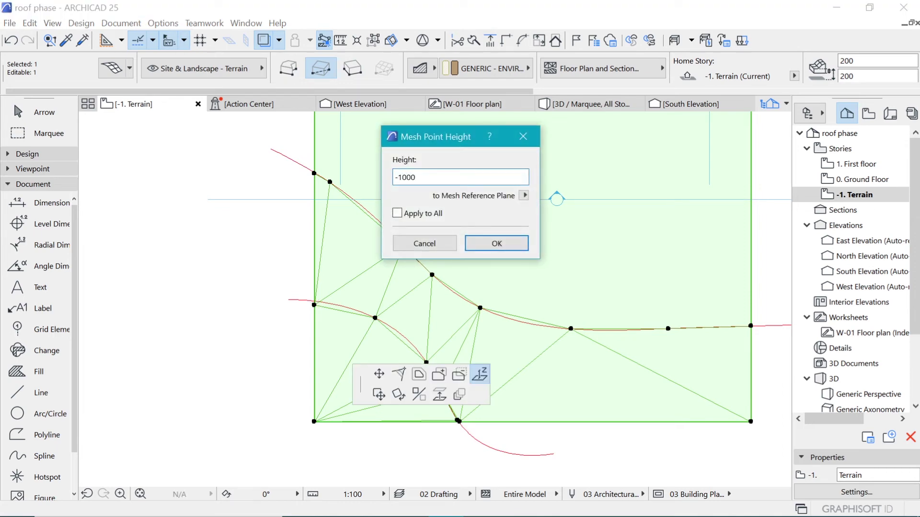
key(Return)
scroll(461, 451, up, 5)
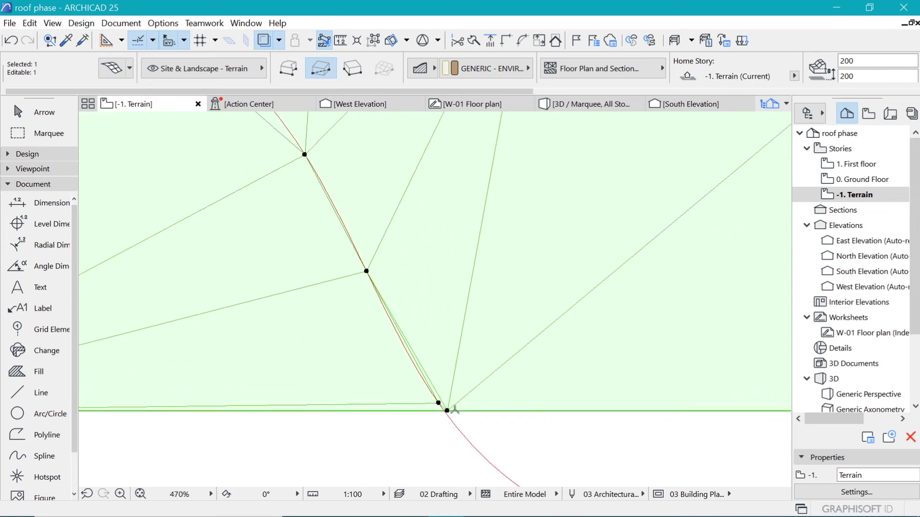
Sink the bottom-edge contour point to -1000 and the bottom-left corner to -200.
click(447, 411)
click(447, 411)
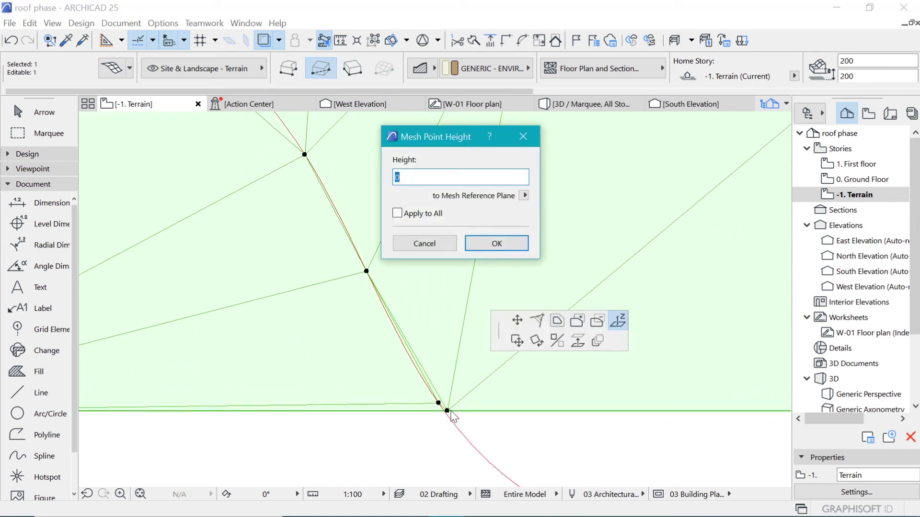
text(-1000)
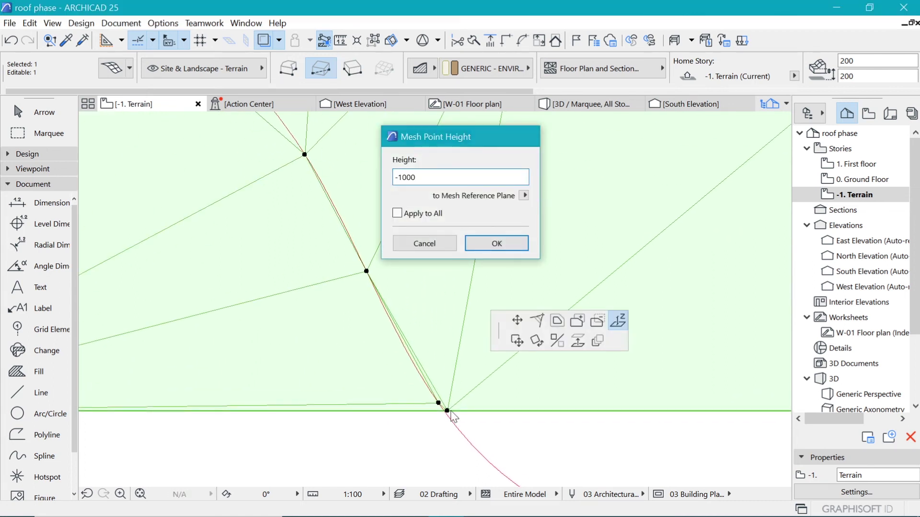
key(Return)
scroll(484, 381, down, 5)
scroll(253, 384, up, 2)
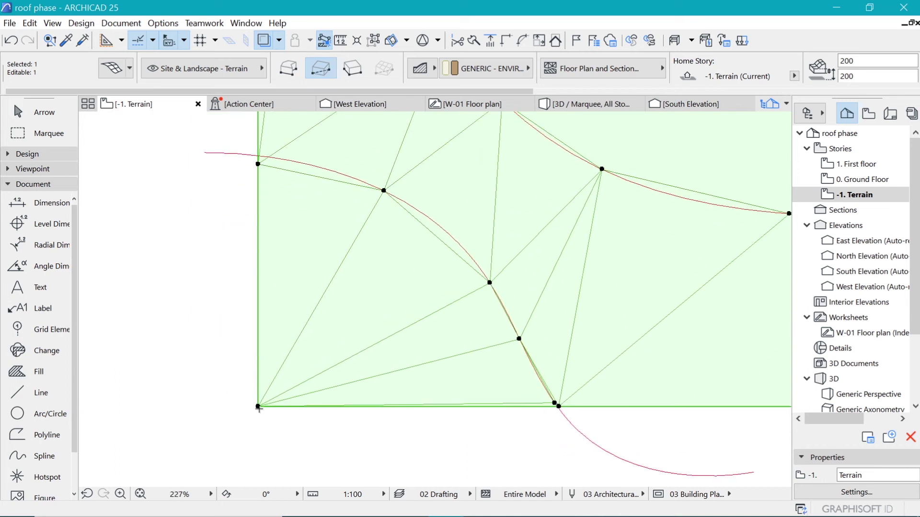
click(258, 406)
click(258, 406)
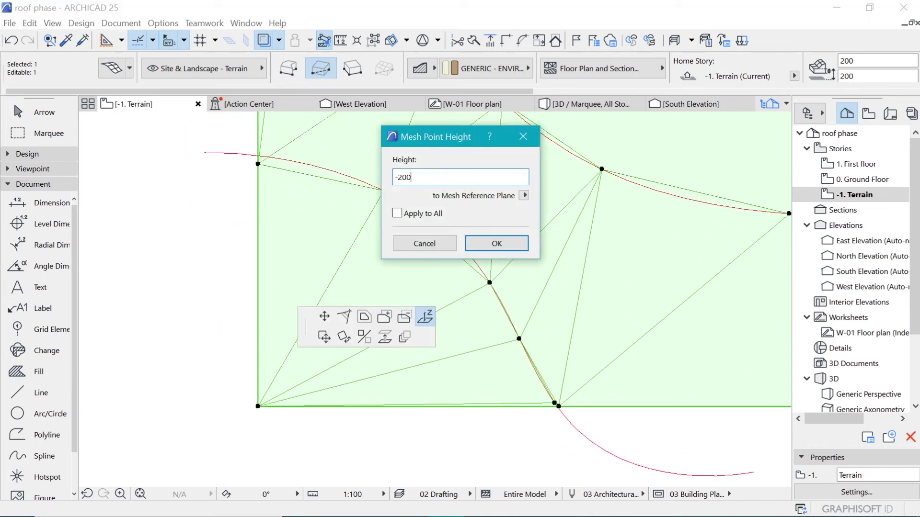
key(Return)
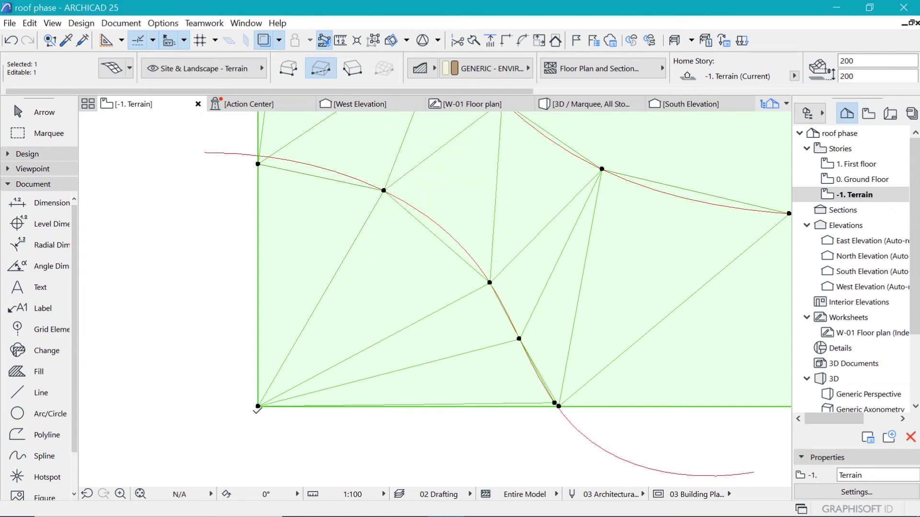
scroll(258, 409, down, 7)
scroll(259, 374, up, 1)
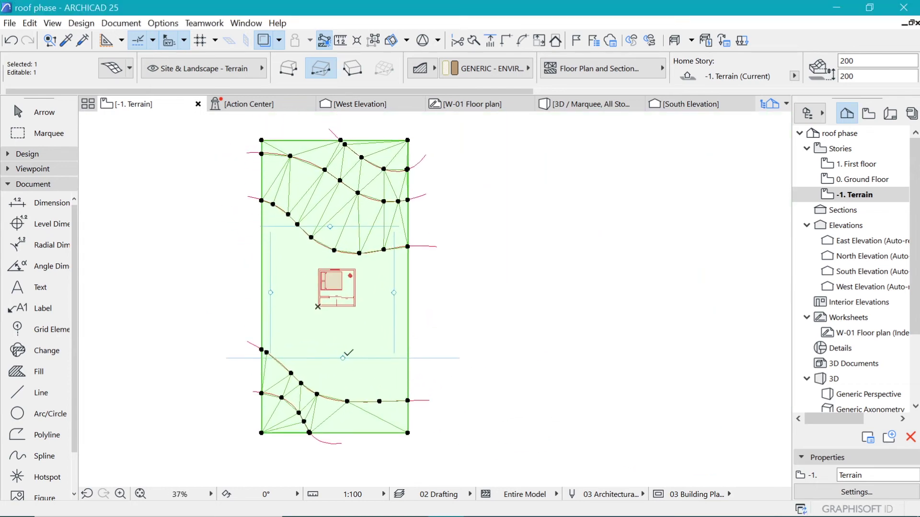
Switch to the 3D view and orbit to a low side view of the terrain.
key(Escape)
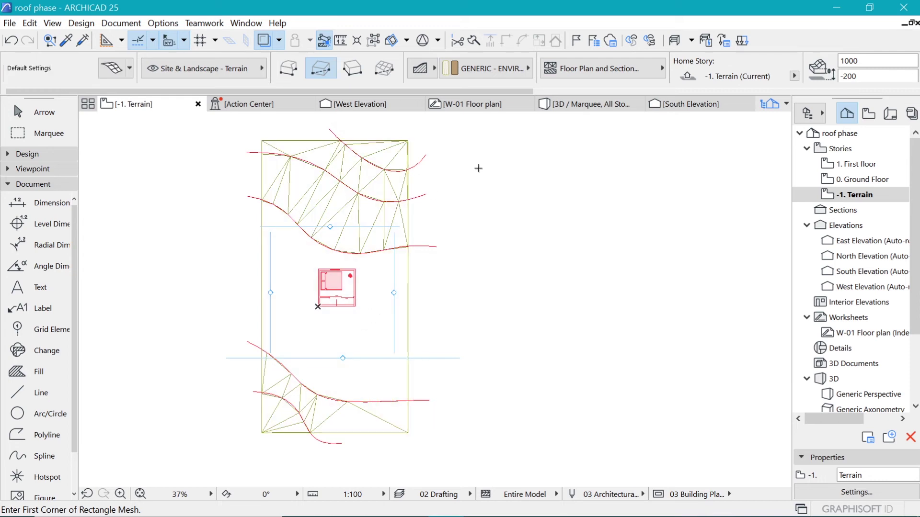
click(573, 105)
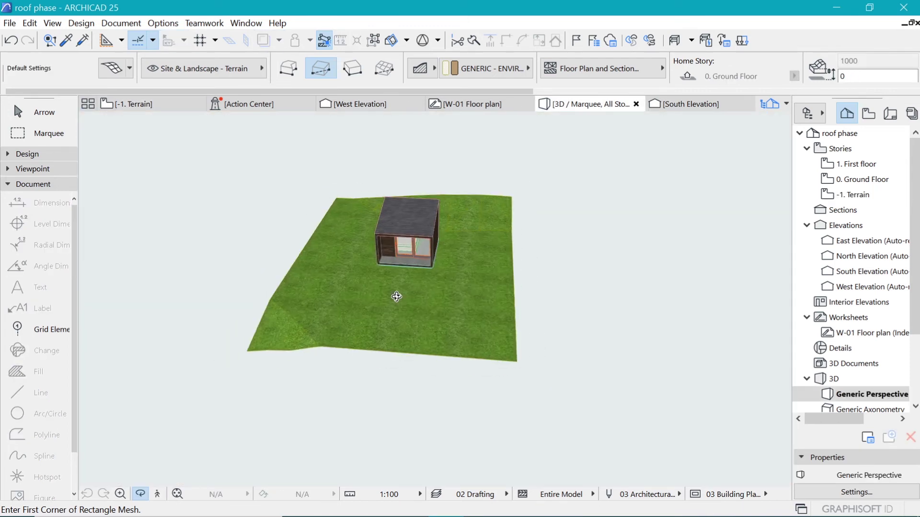
shift+middle_drag(397, 297, 436, 294)
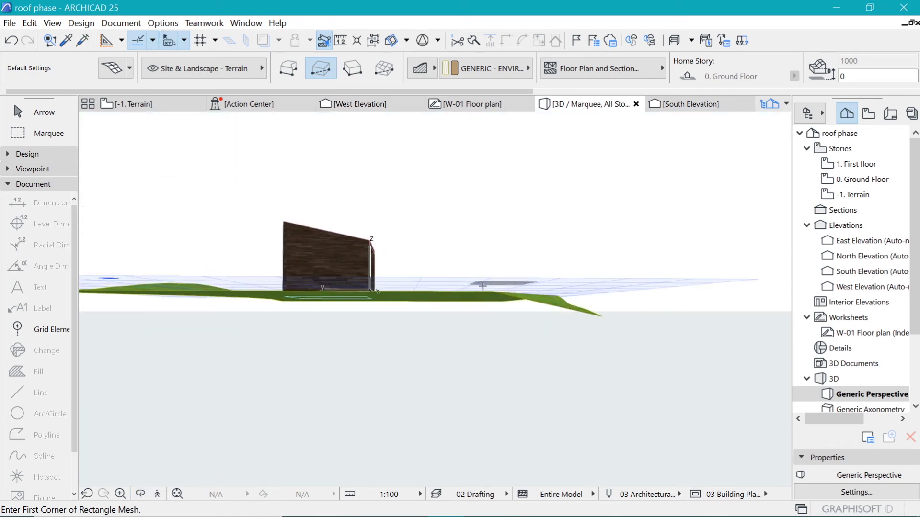
Set the terrain mesh thickness to 2100 and orbit up to view the cabin.
key(Escape)
click(481, 292)
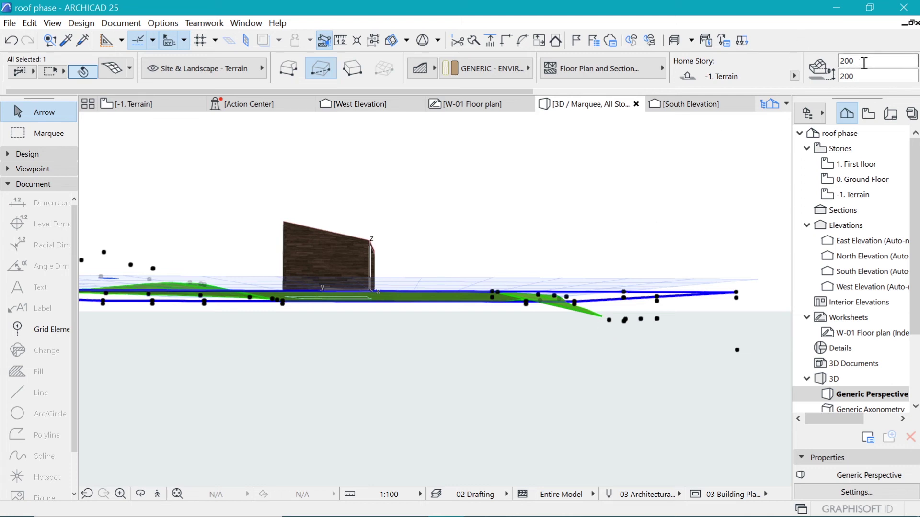
click(884, 62)
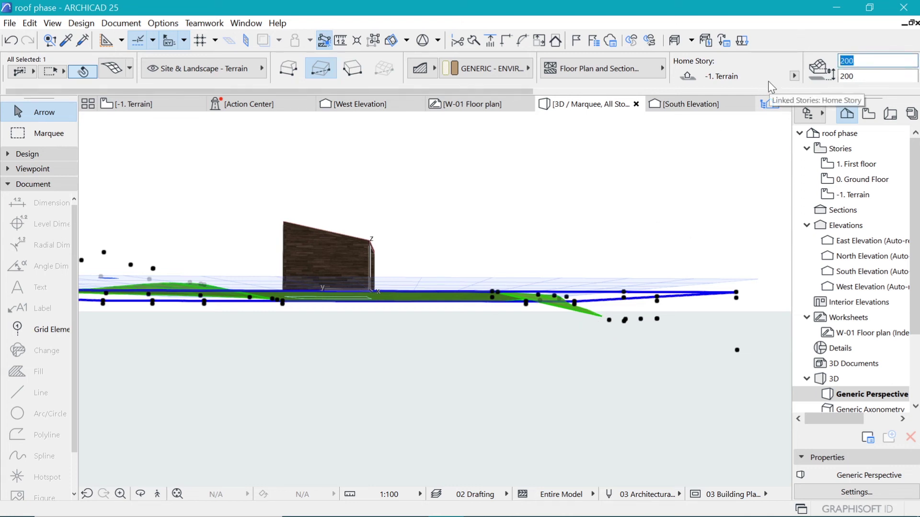
text(21)
key(Return)
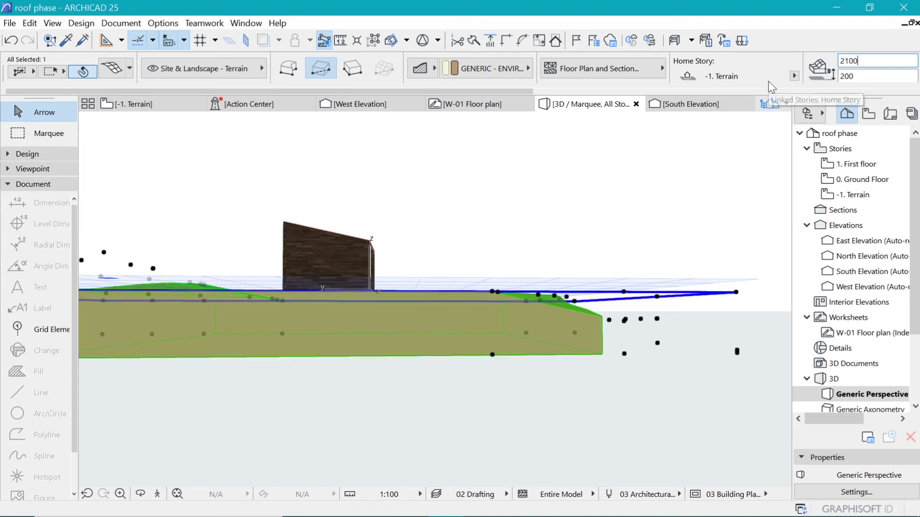
click(568, 245)
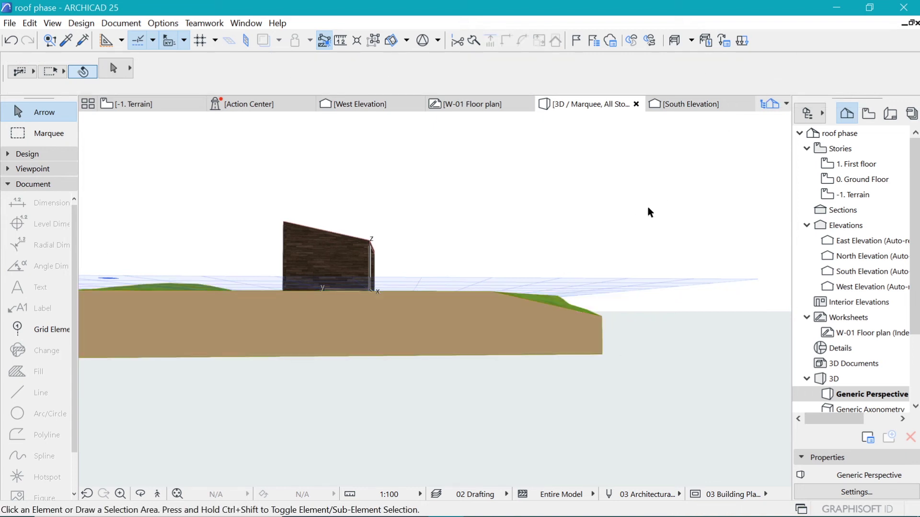
click(473, 331)
click(561, 244)
shift+middle_drag(560, 244, 335, 326)
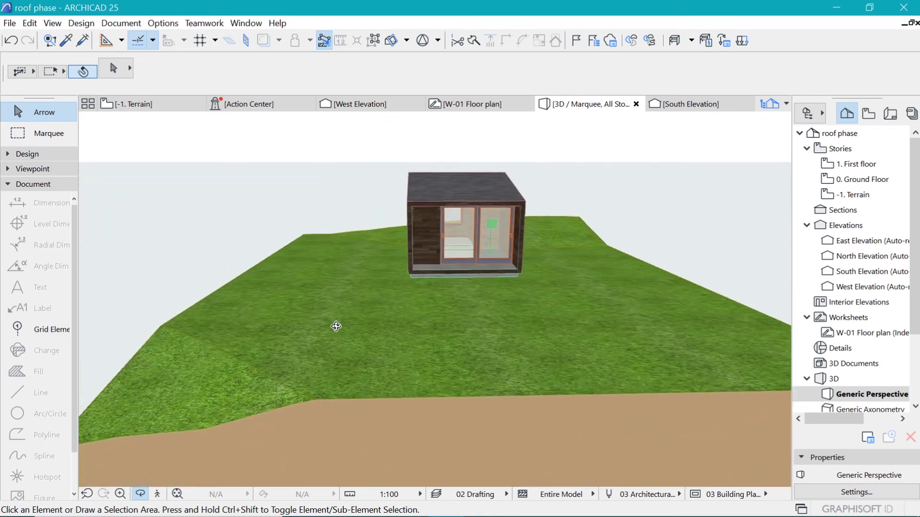
On the -1. Terrain plan, marquee the whole terrain and show only that area in 3D.
click(134, 104)
key(Escape)
scroll(444, 259, down, 2)
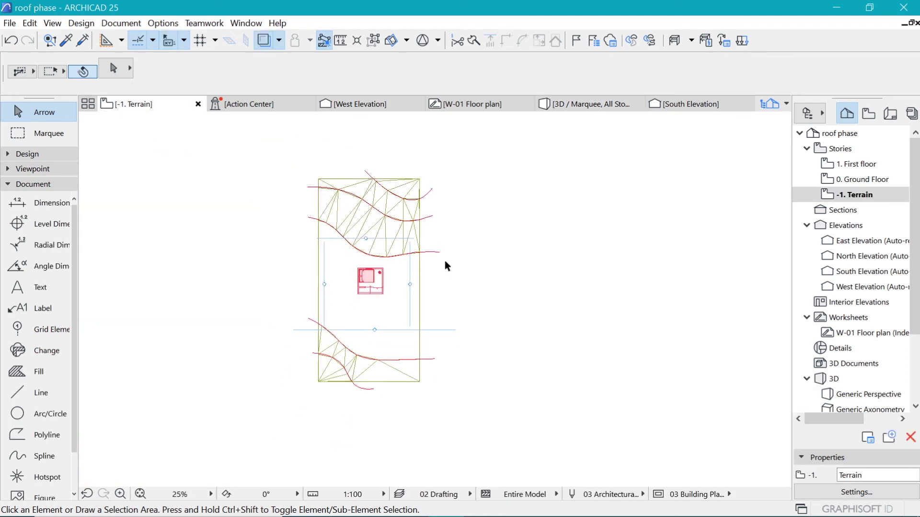
click(22, 134)
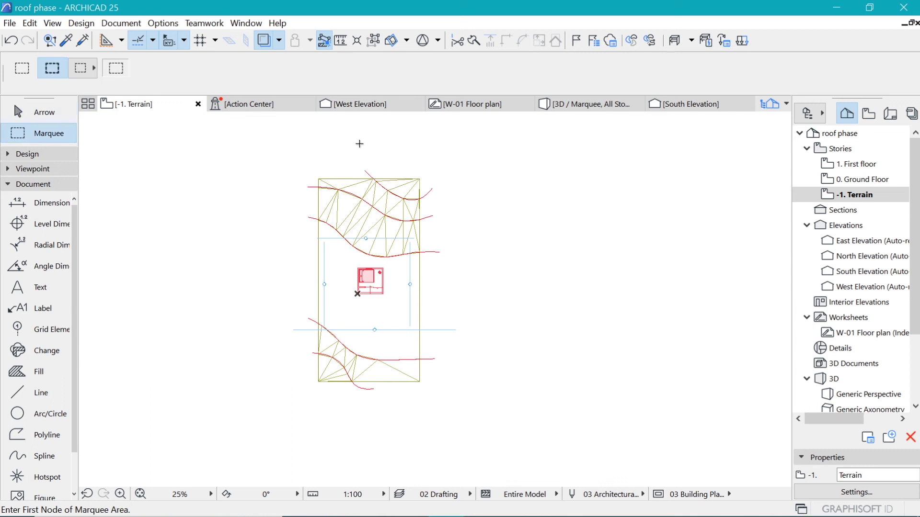
click(260, 162)
click(501, 417)
key(F5)
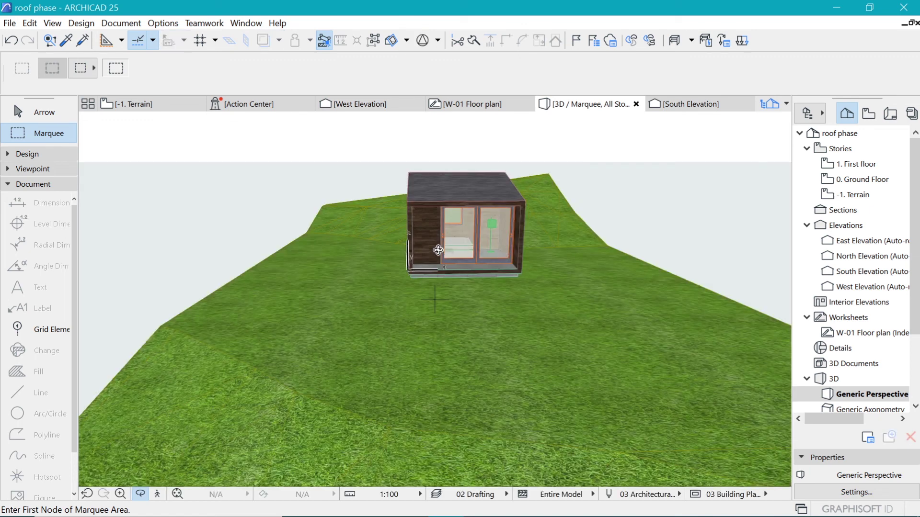
Orbit and zoom the 3D view in on the cabin's glazed front doors.
scroll(421, 278, down, 5)
shift+middle_drag(378, 320, 532, 253)
scroll(532, 253, up, 8)
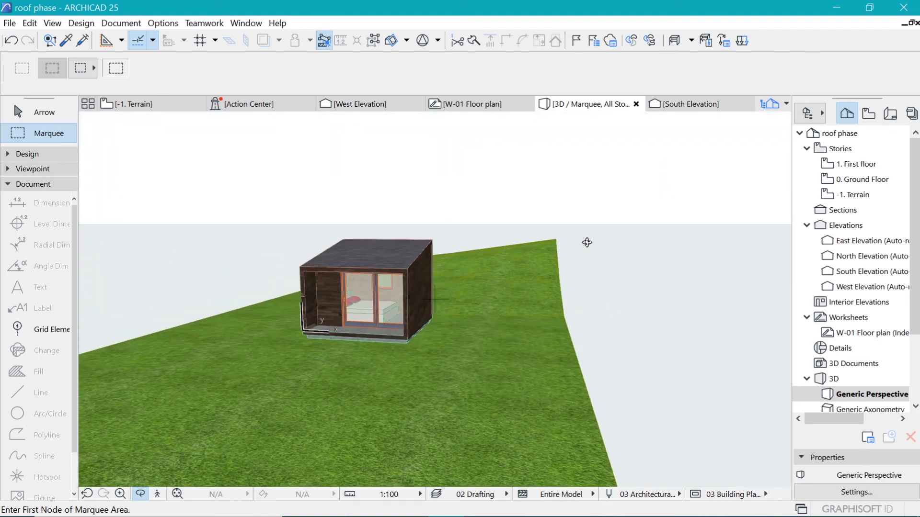
shift+middle_drag(271, 330, 424, 321)
scroll(446, 297, up, 6)
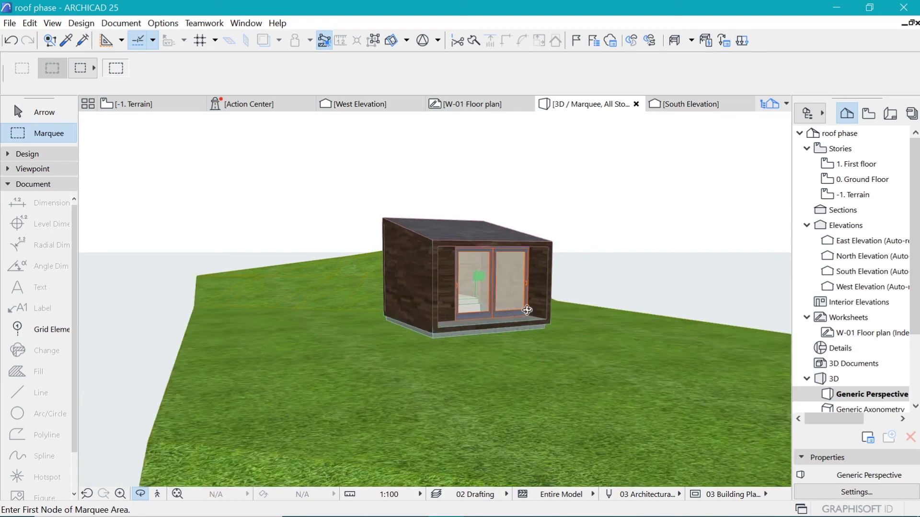
shift+middle_drag(526, 260, 517, 253)
scroll(582, 251, up, 5)
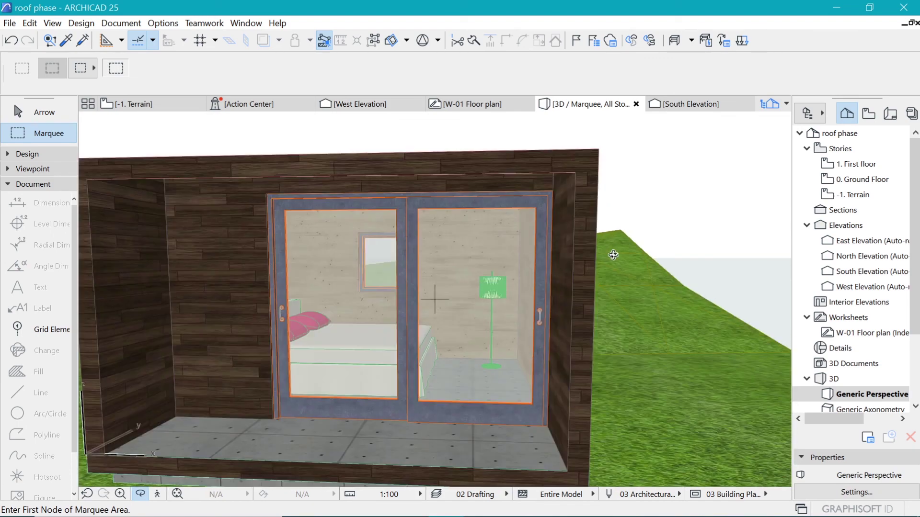